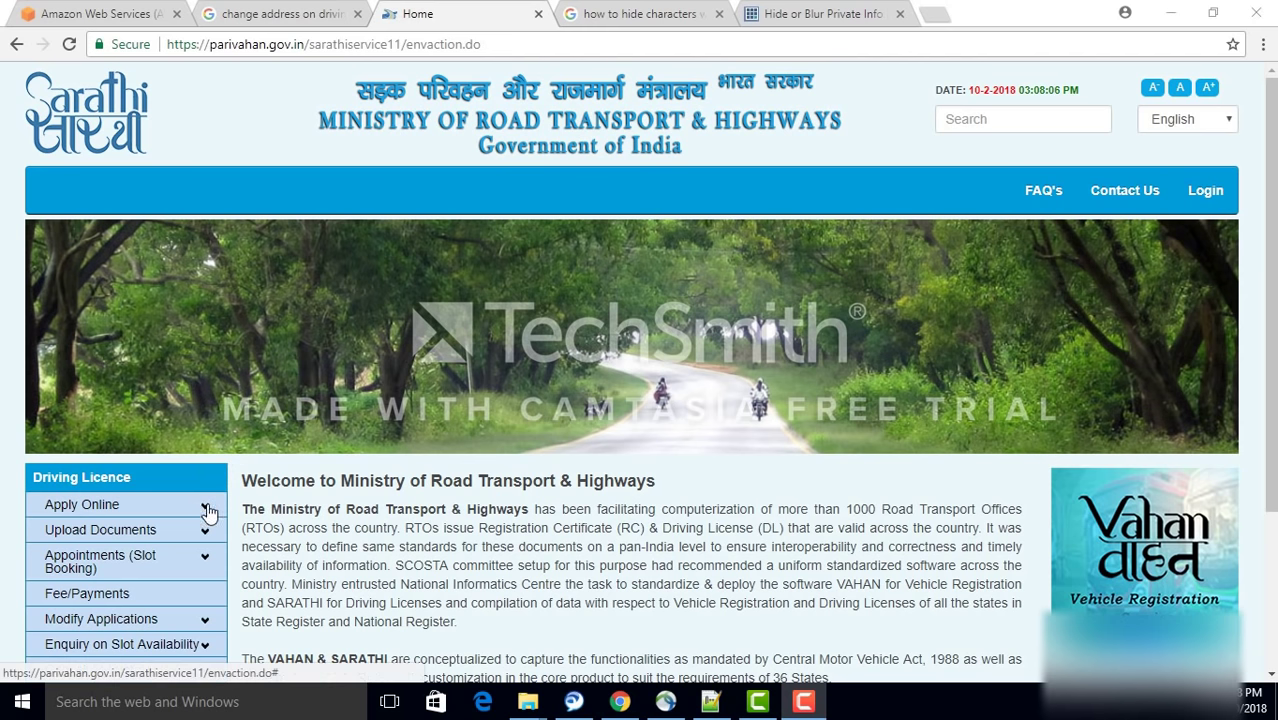
# Start an online application for Services on Driving Licence and continue past the instructions to the application form
pyautogui.click(207, 509)
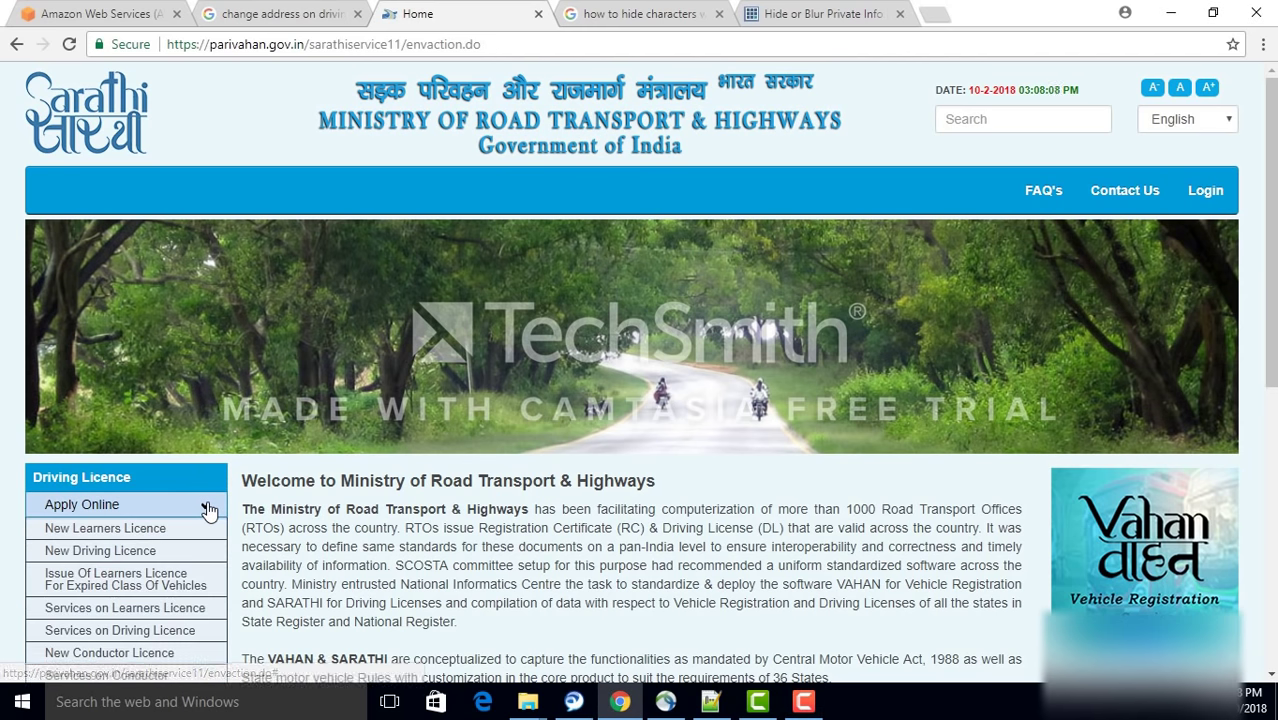
pyautogui.click(131, 636)
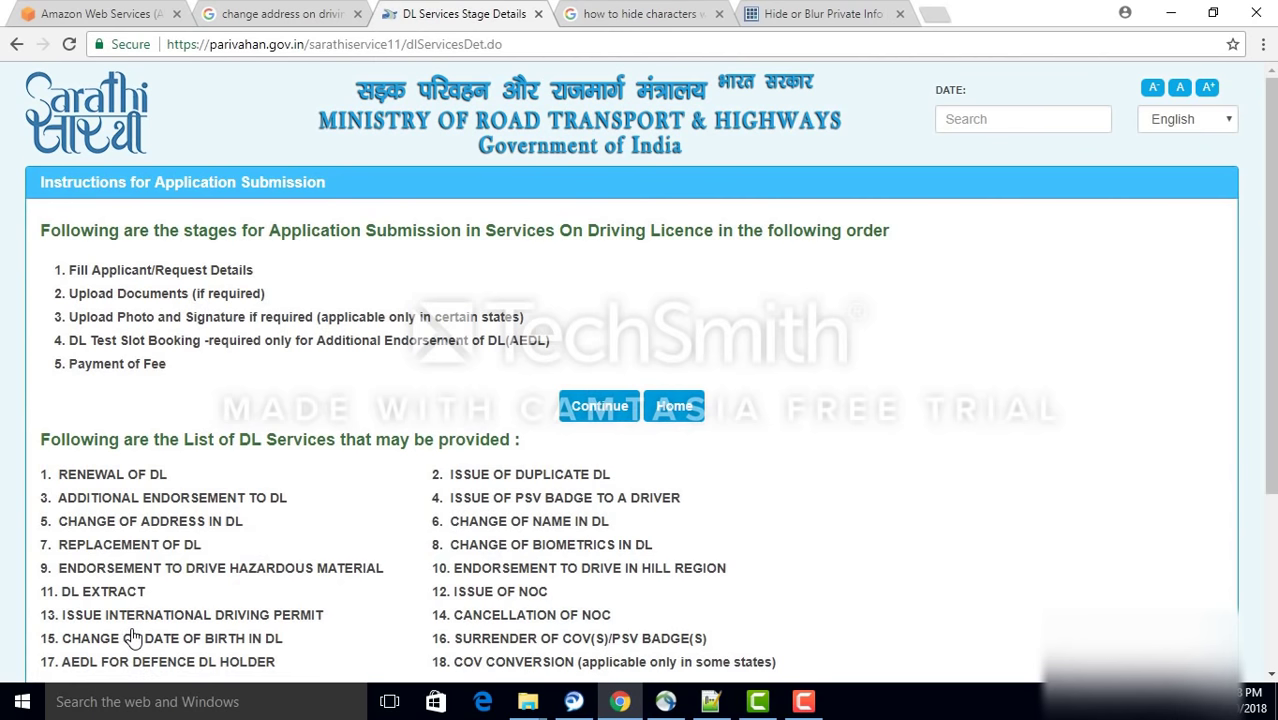
pyautogui.scroll(-2, 821, 362)
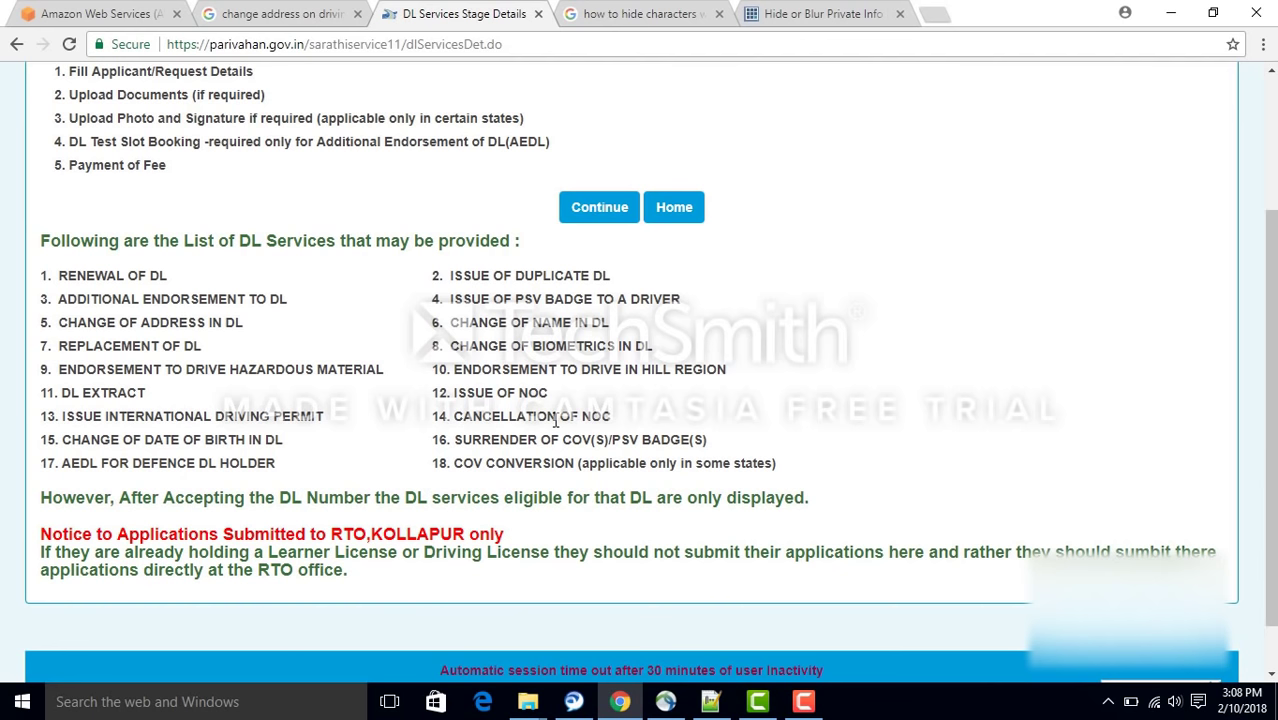
pyautogui.click(605, 212)
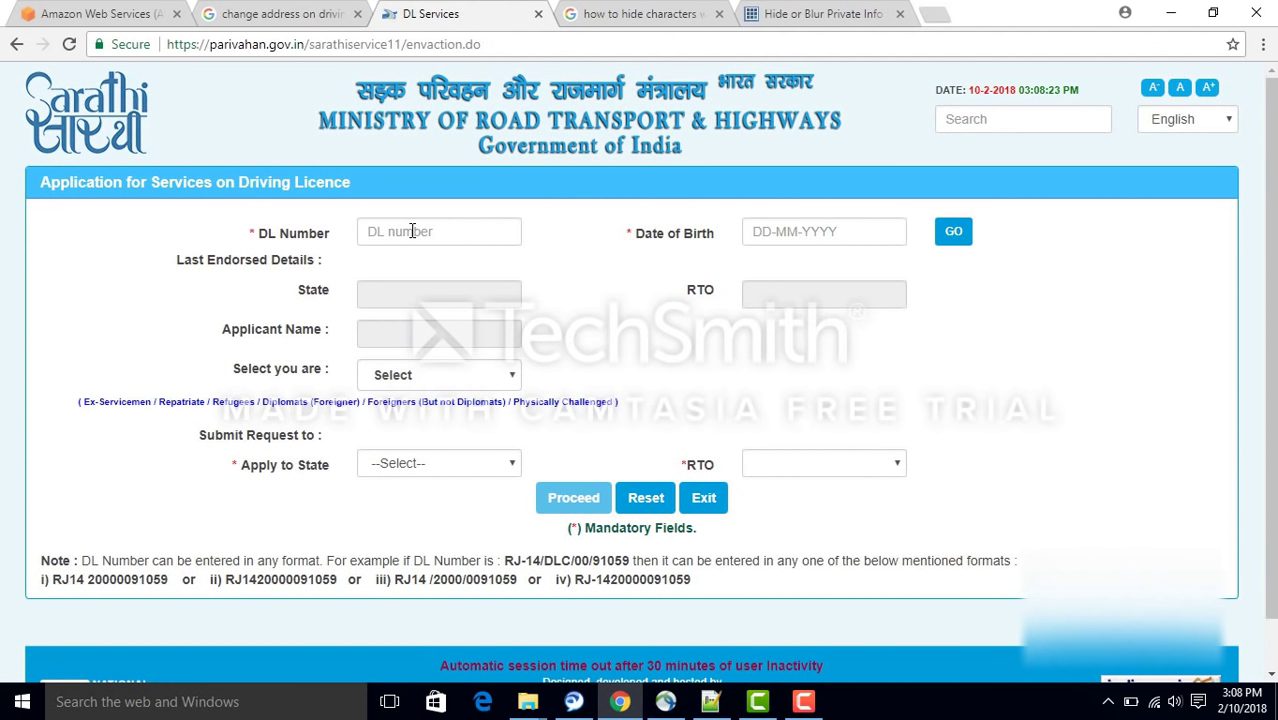
# Fill in the driving licence number and date of birth, and address the request to Maharashtra, DY.RTO,JALNA
pyautogui.click(412, 231)
pyautogui.click(473, 479)
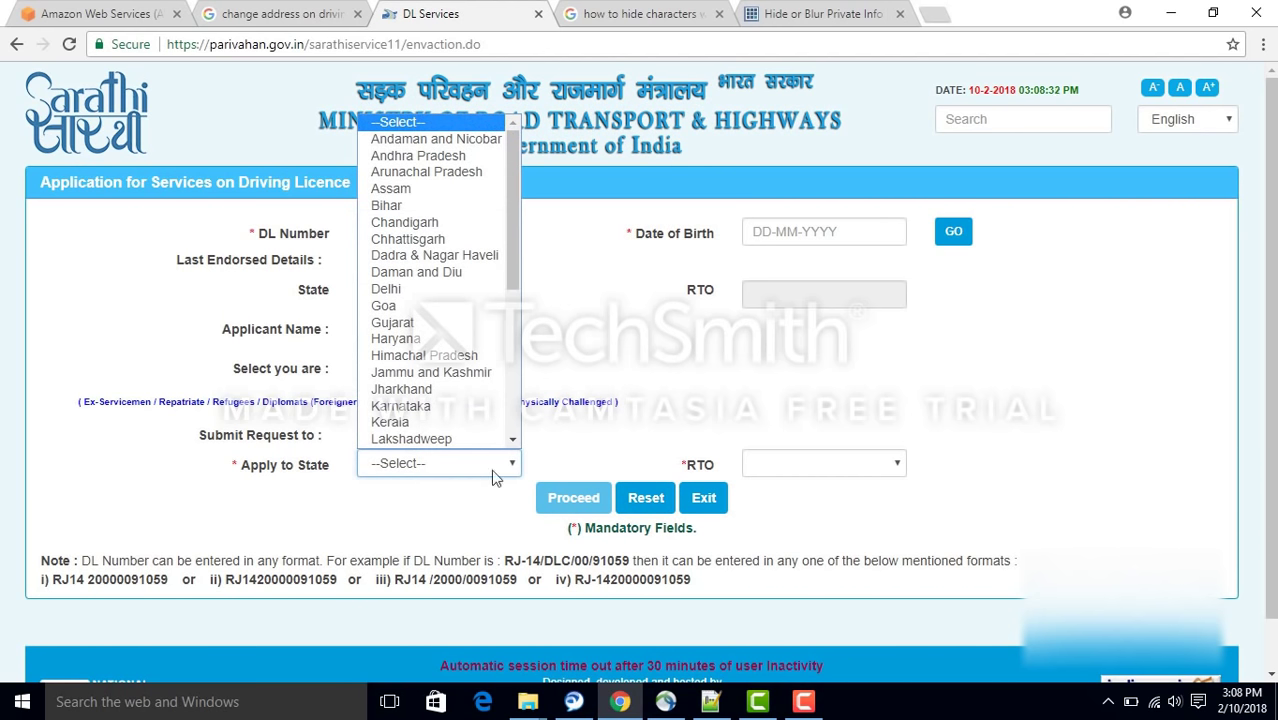
pyautogui.click(801, 467)
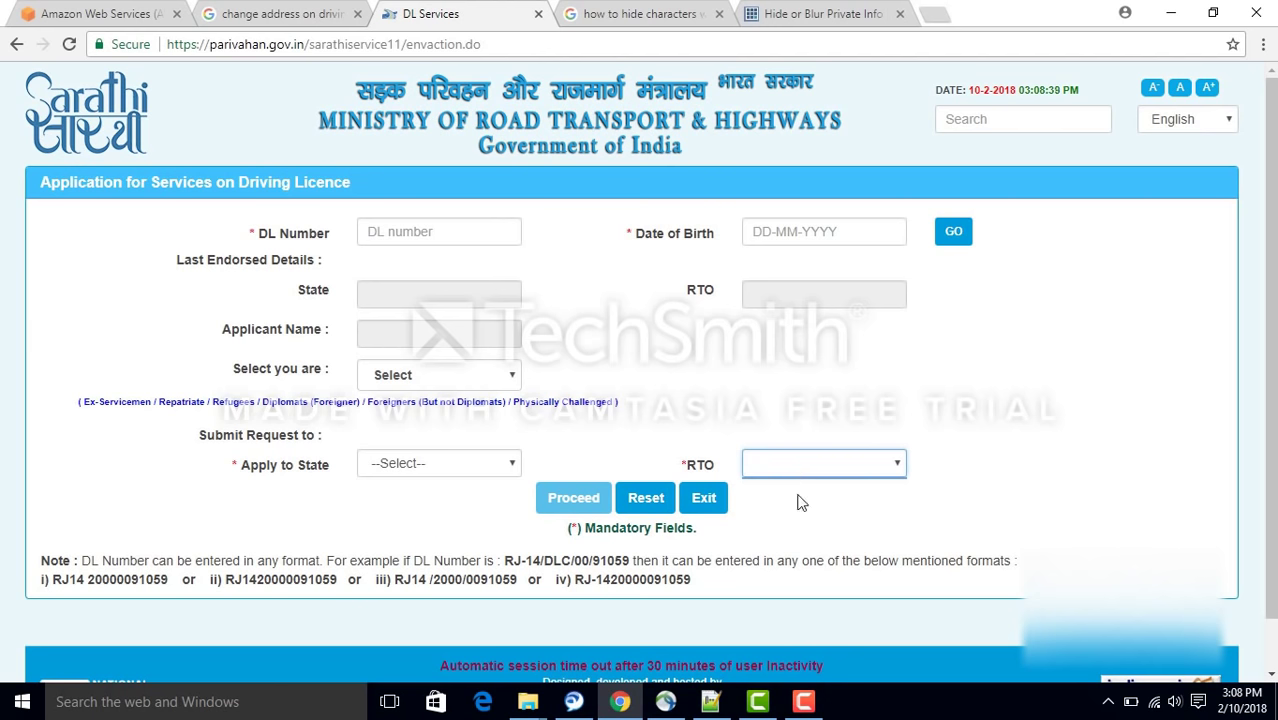
pyautogui.click(806, 701)
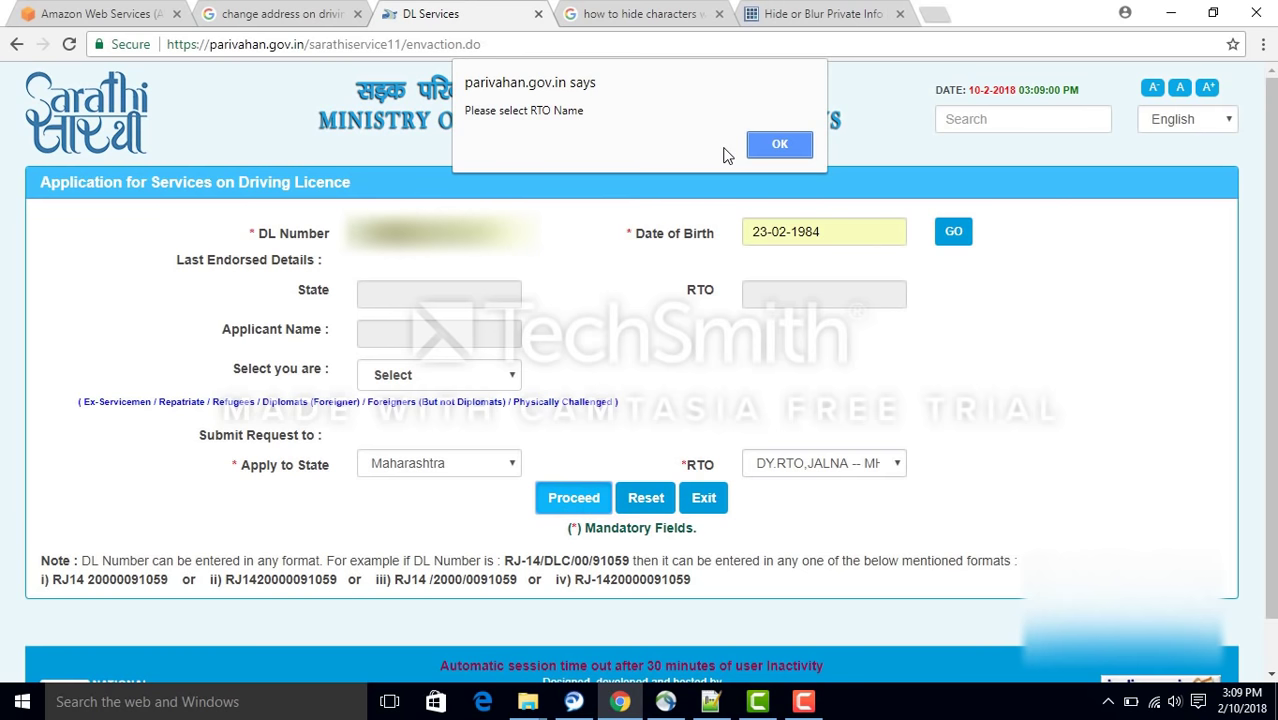
pyautogui.click(806, 701)
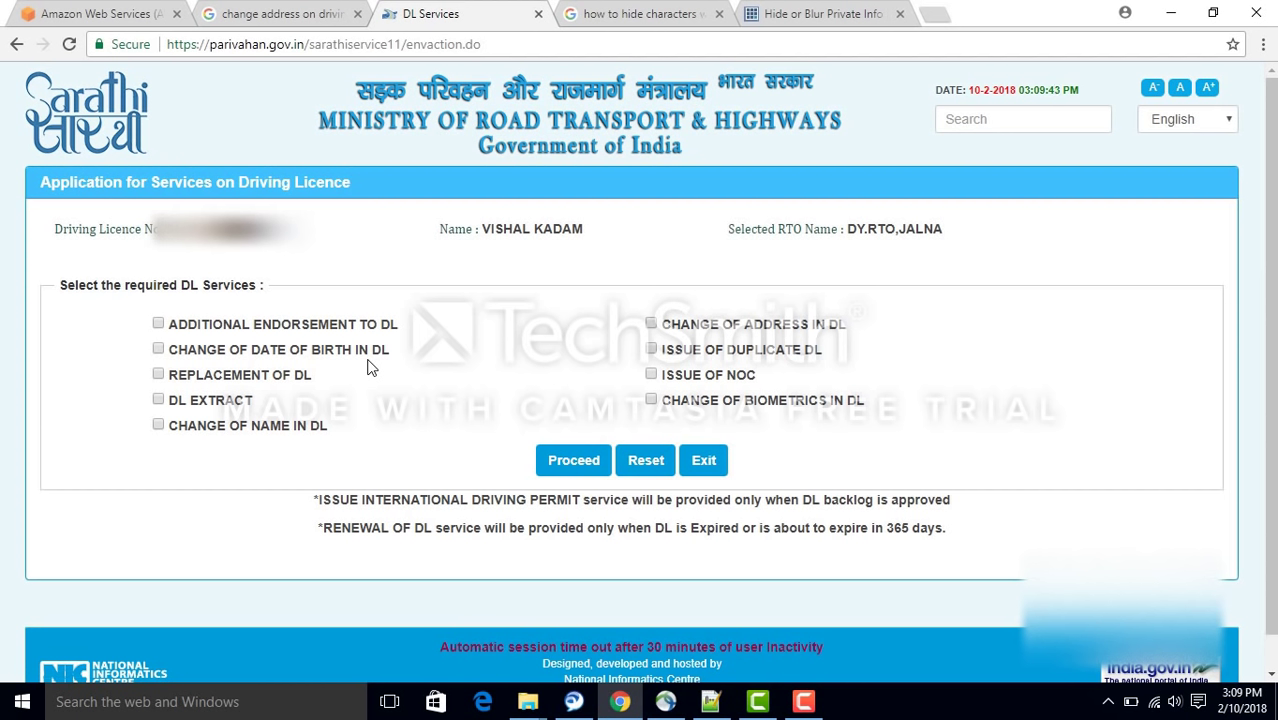
# Choose Issue of NOC as the required driving licence service and proceed to its details
pyautogui.click(650, 375)
pyautogui.click(592, 464)
pyautogui.click(586, 462)
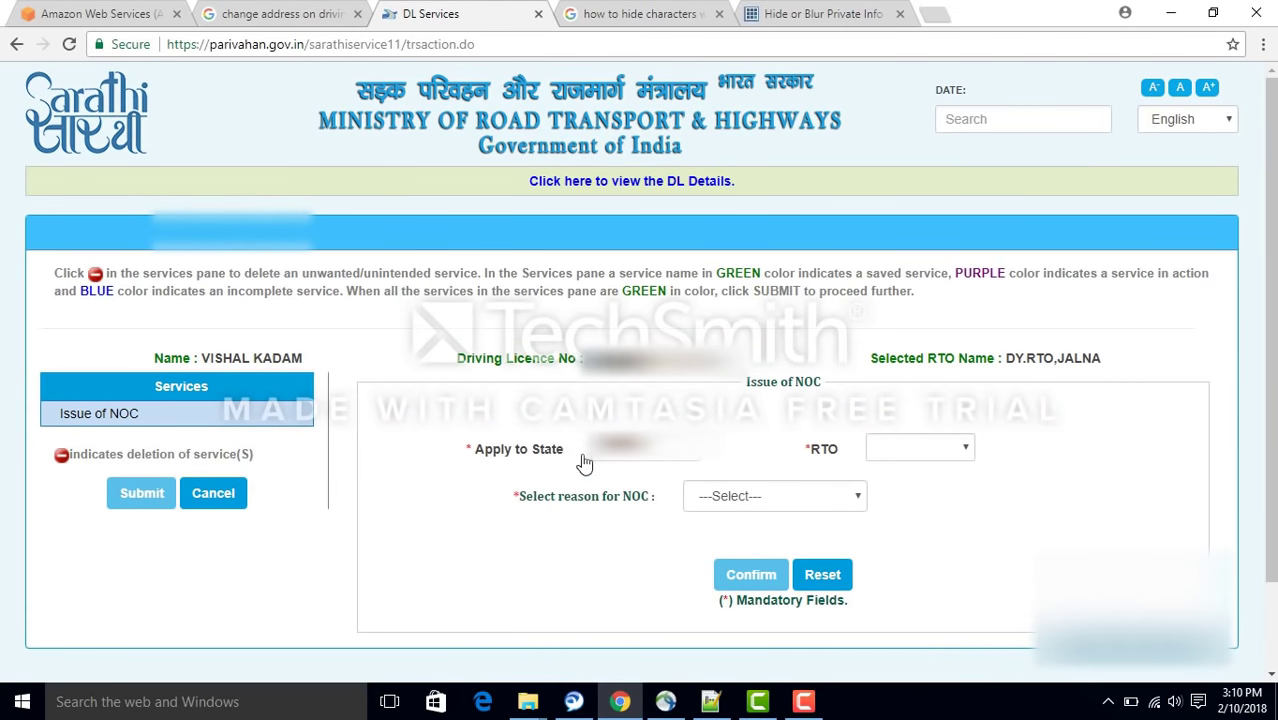
# Set the NOC's destination state to Maharashtra and its RTO to DY.RTO,JALNA -- MH21
pyautogui.scroll(-1, 995, 385)
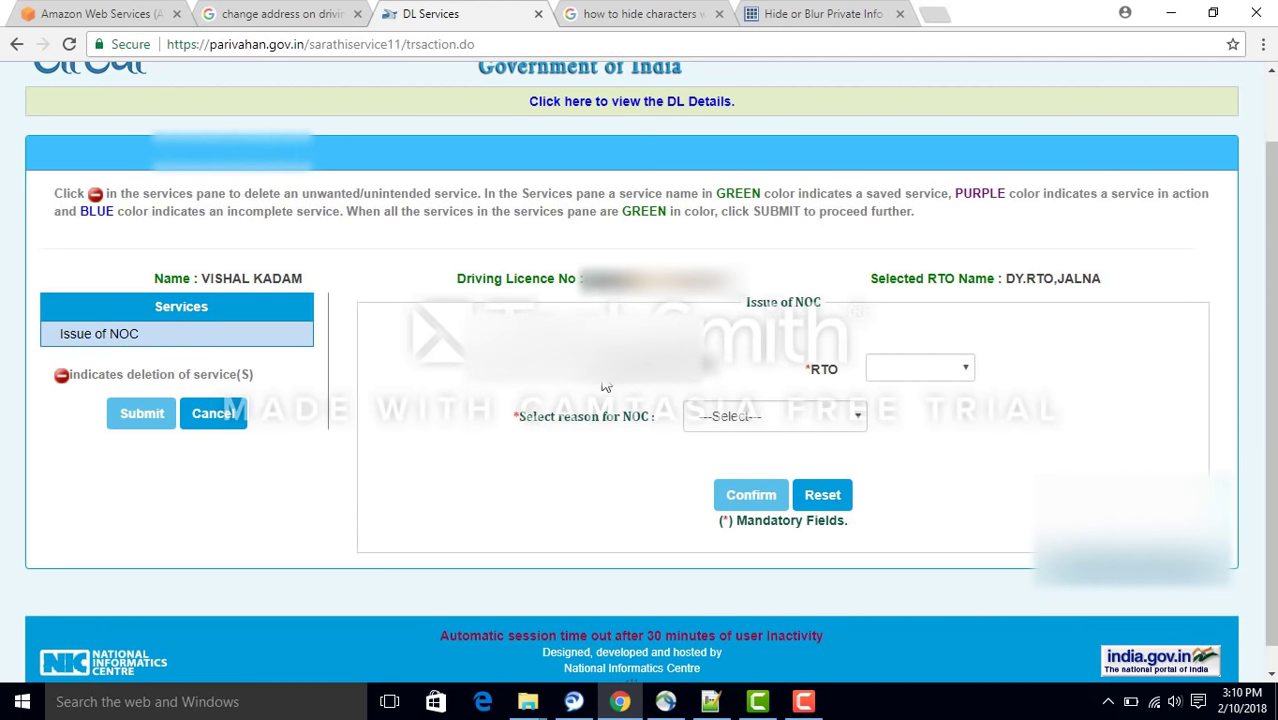
pyautogui.click(666, 378)
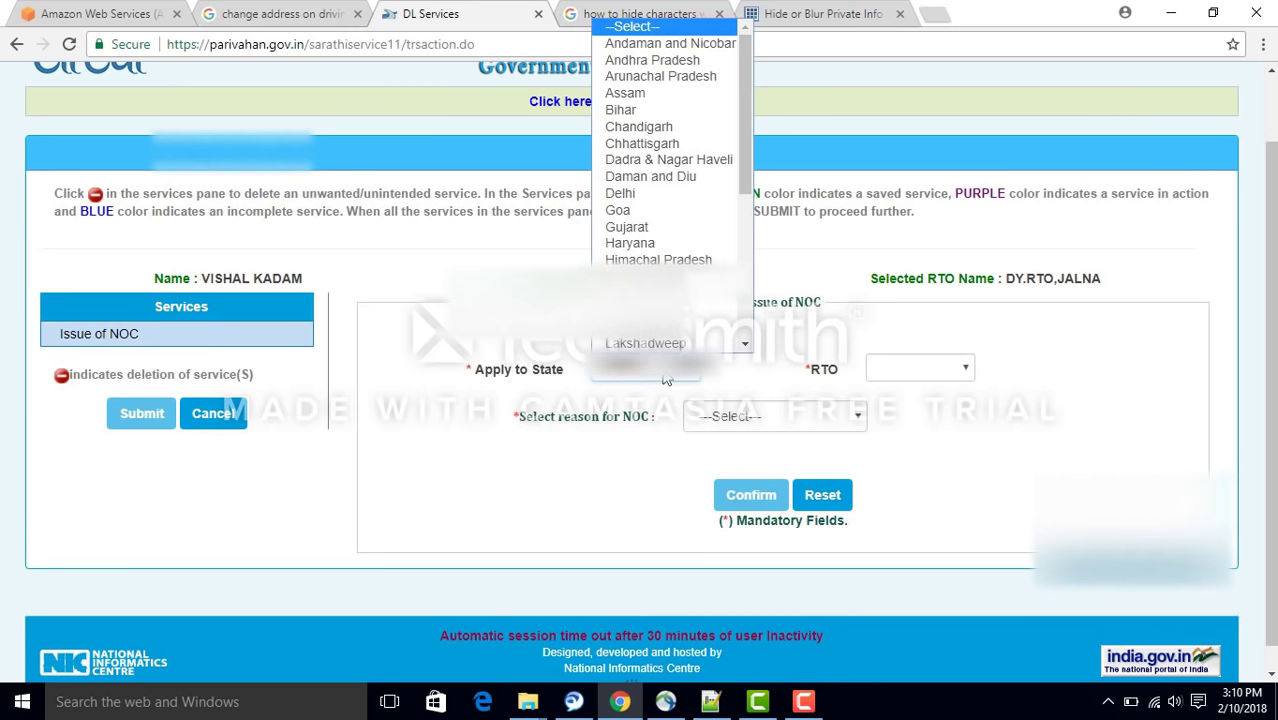
pyautogui.press('Return')
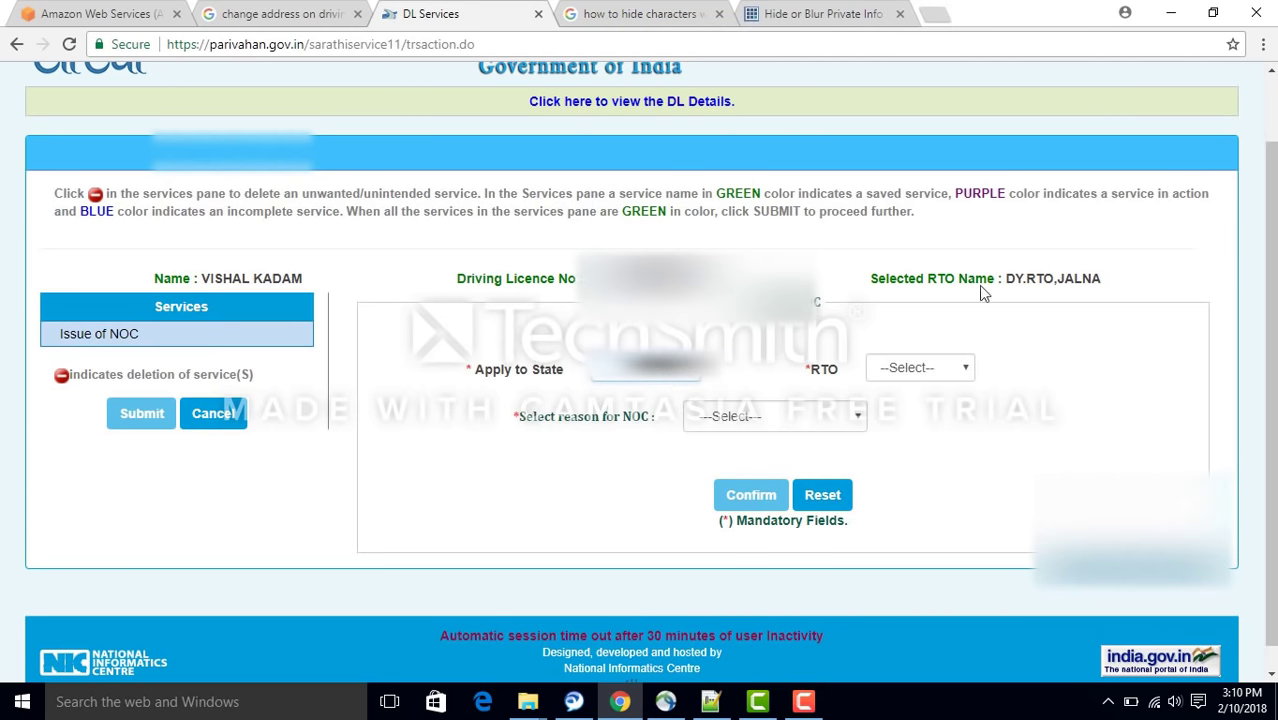
pyautogui.click(938, 378)
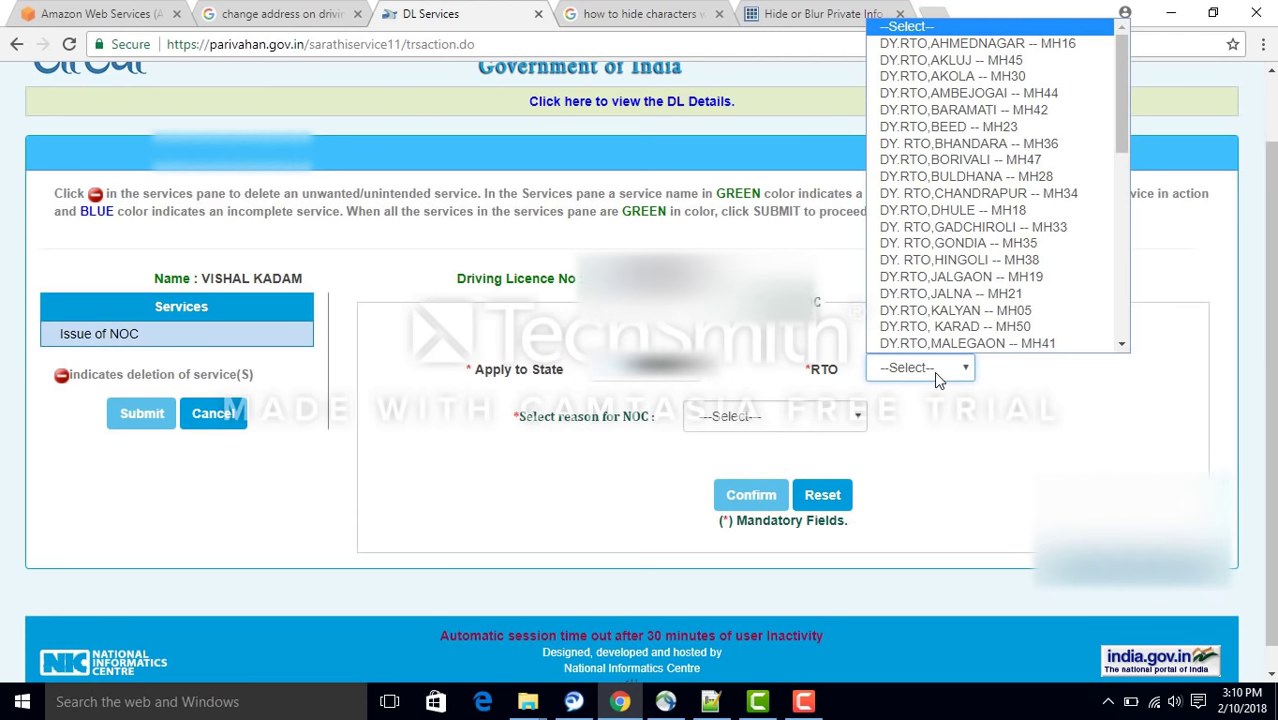
pyautogui.click(975, 293)
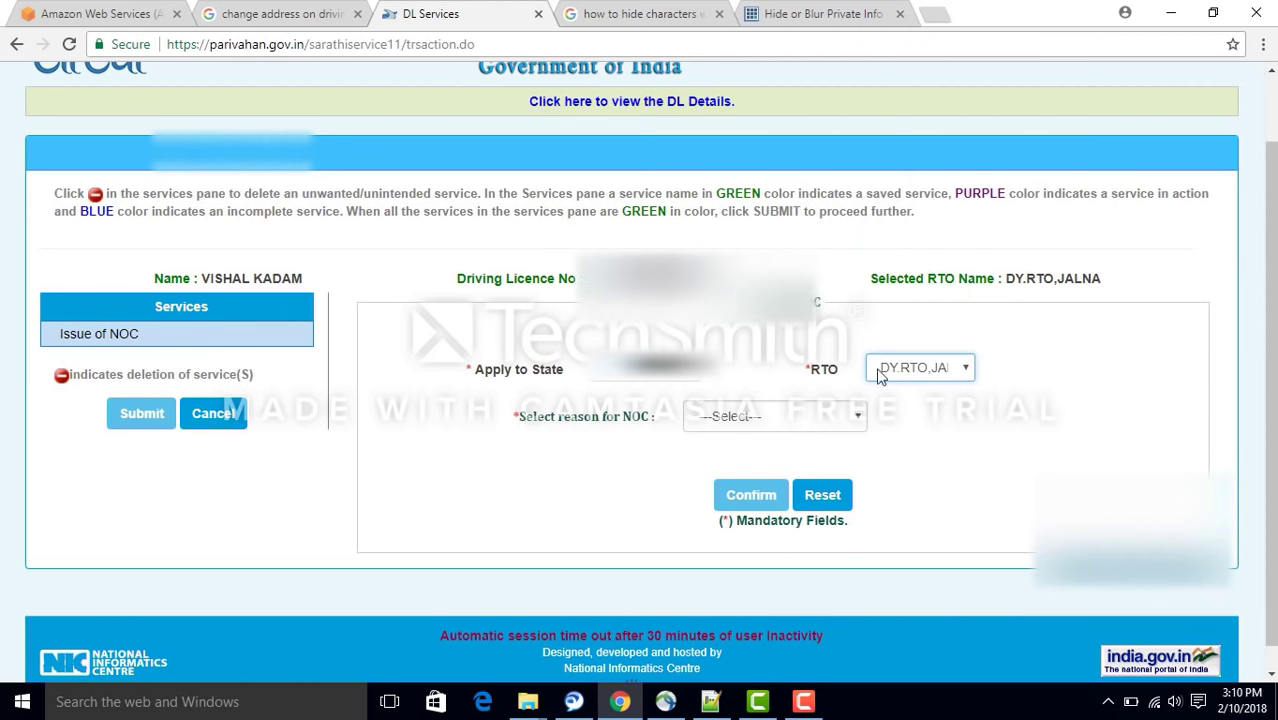
# Give Miscellaneous as the reason for the NOC and confirm the service details
pyautogui.click(783, 416)
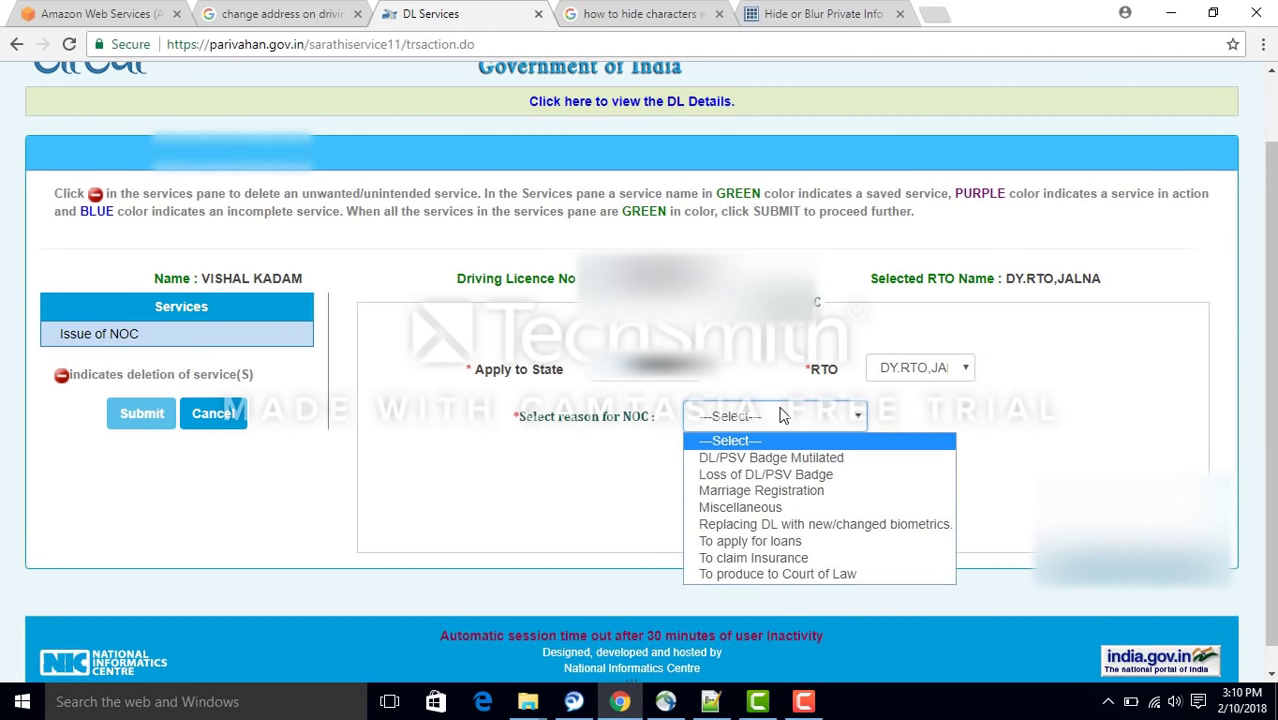
pyautogui.click(752, 508)
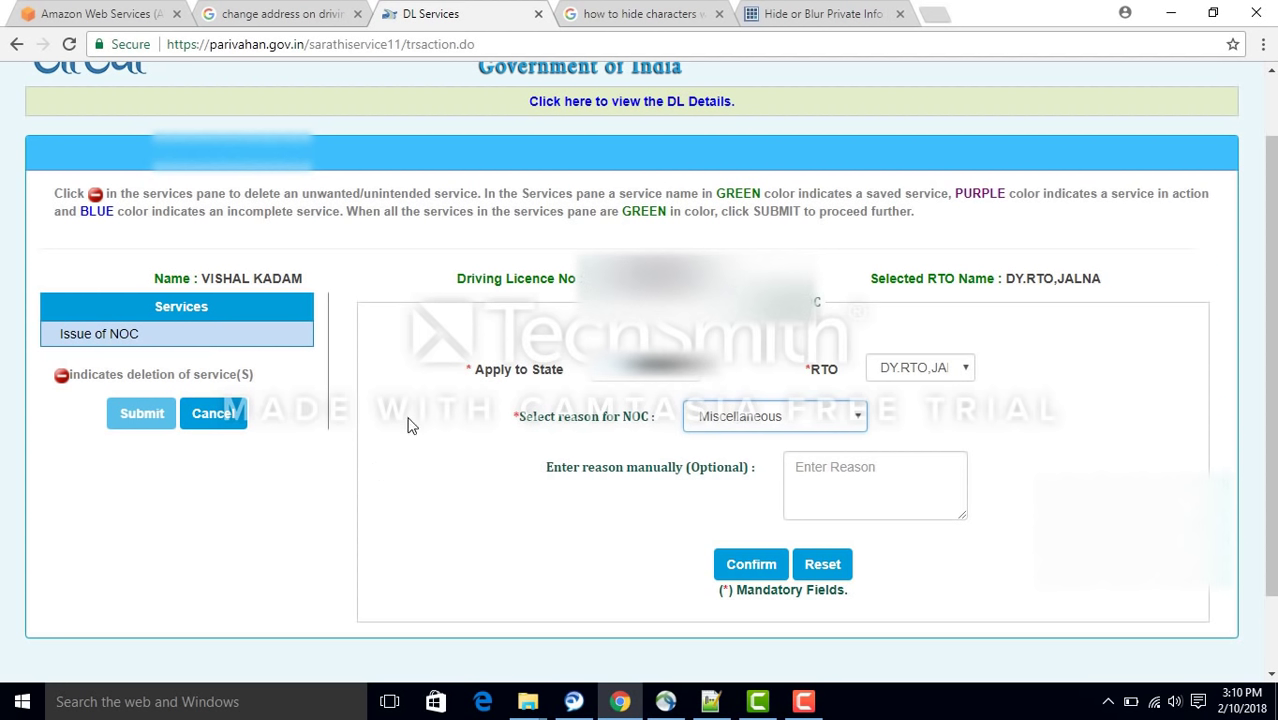
pyautogui.click(741, 566)
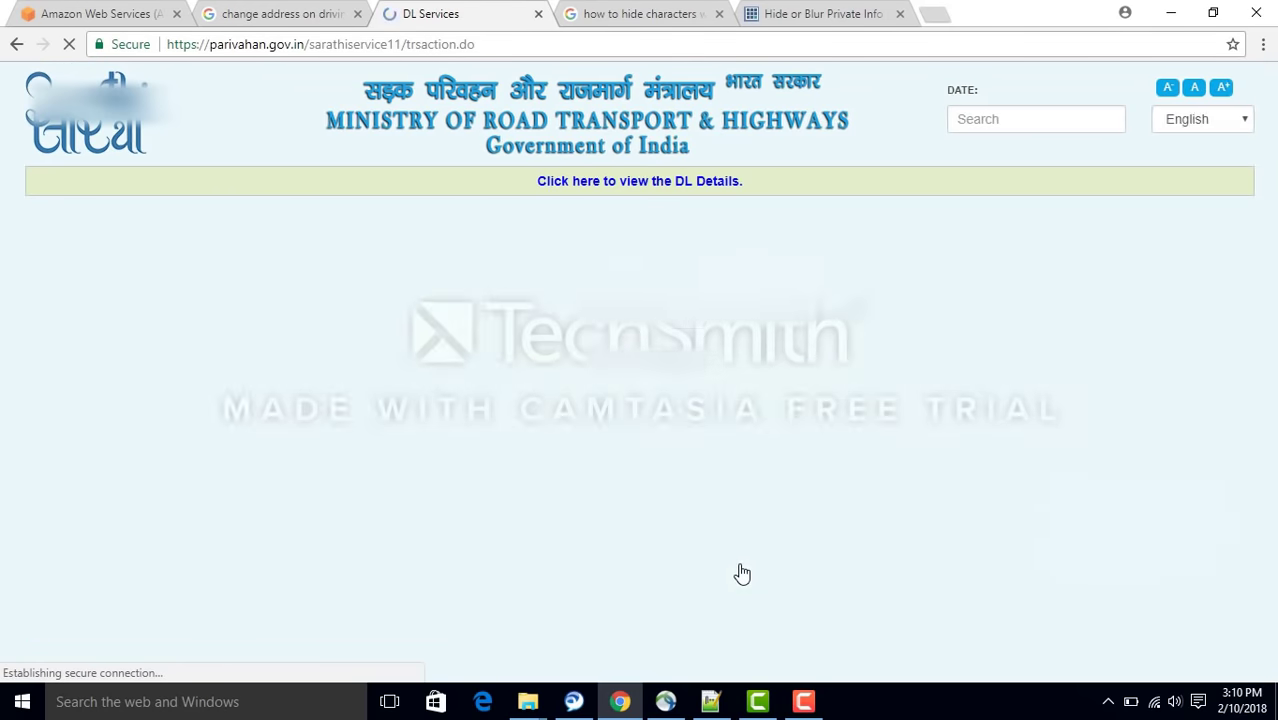
# Accept the truth declaration, enter the displayed captcha code and submit the NOC application
pyautogui.scroll(-2, 692, 624)
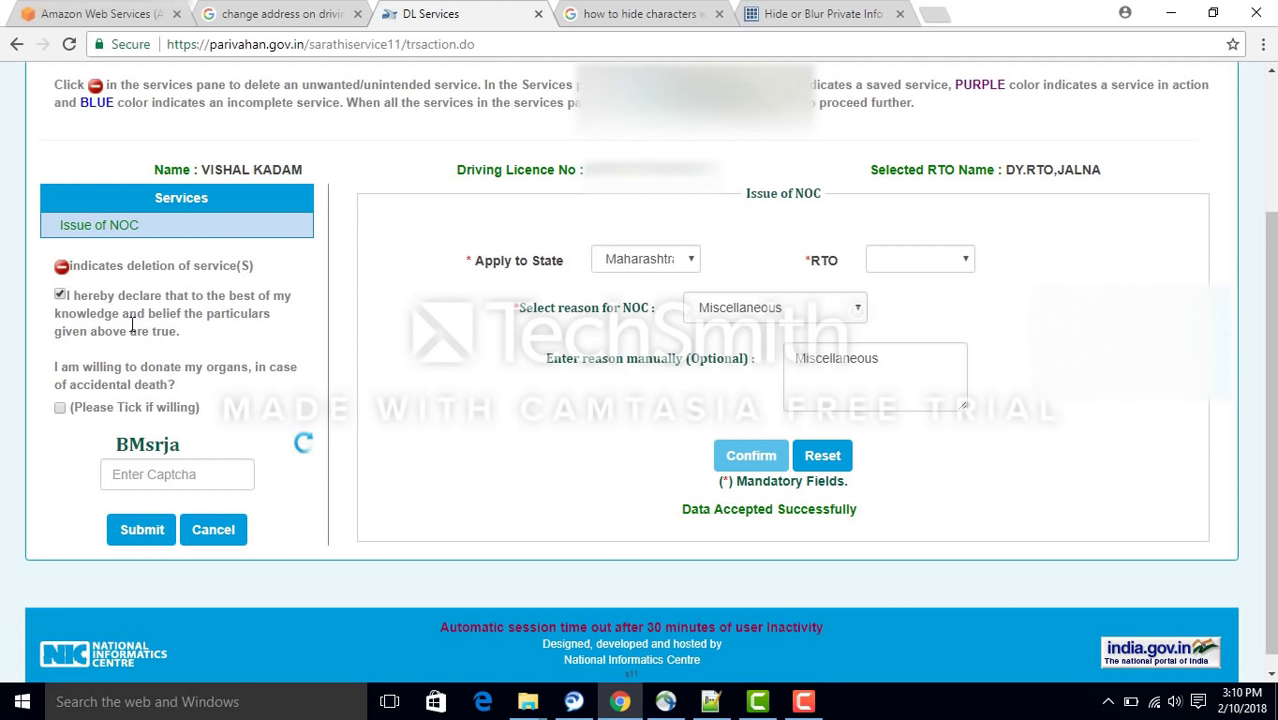
pyautogui.click(147, 474)
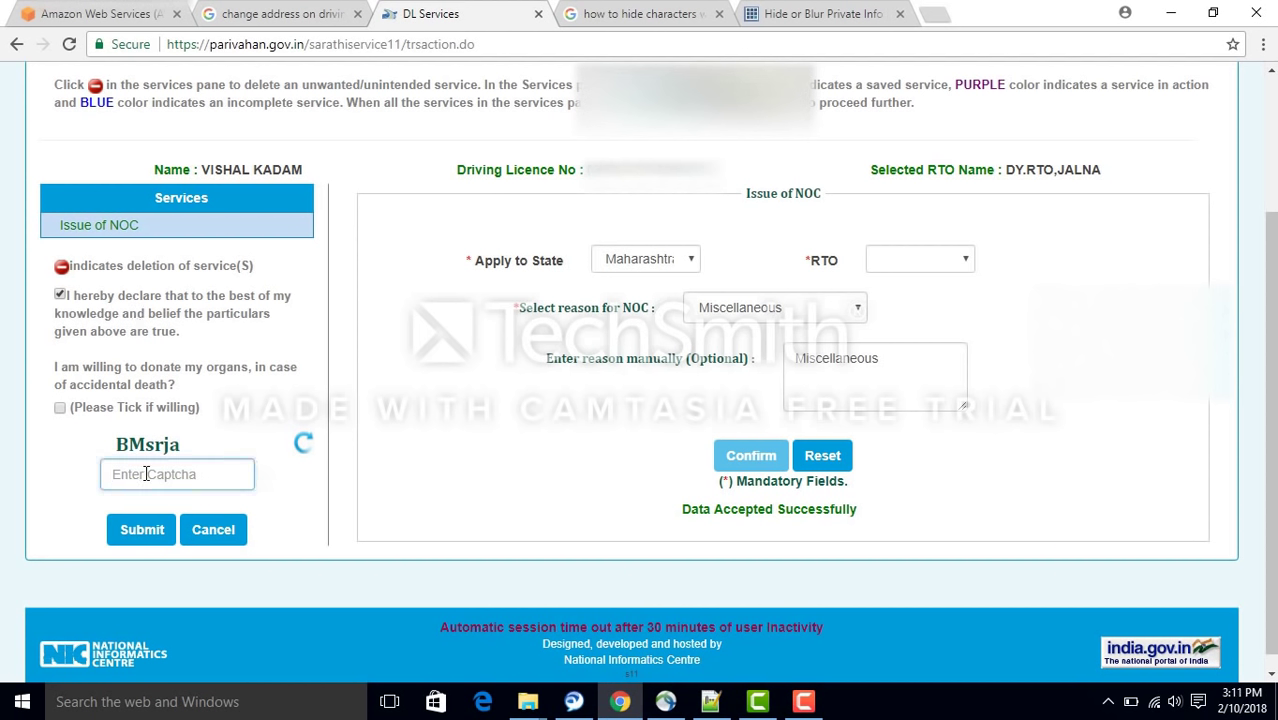
pyautogui.write('BMsrja')
pyautogui.click(805, 701)
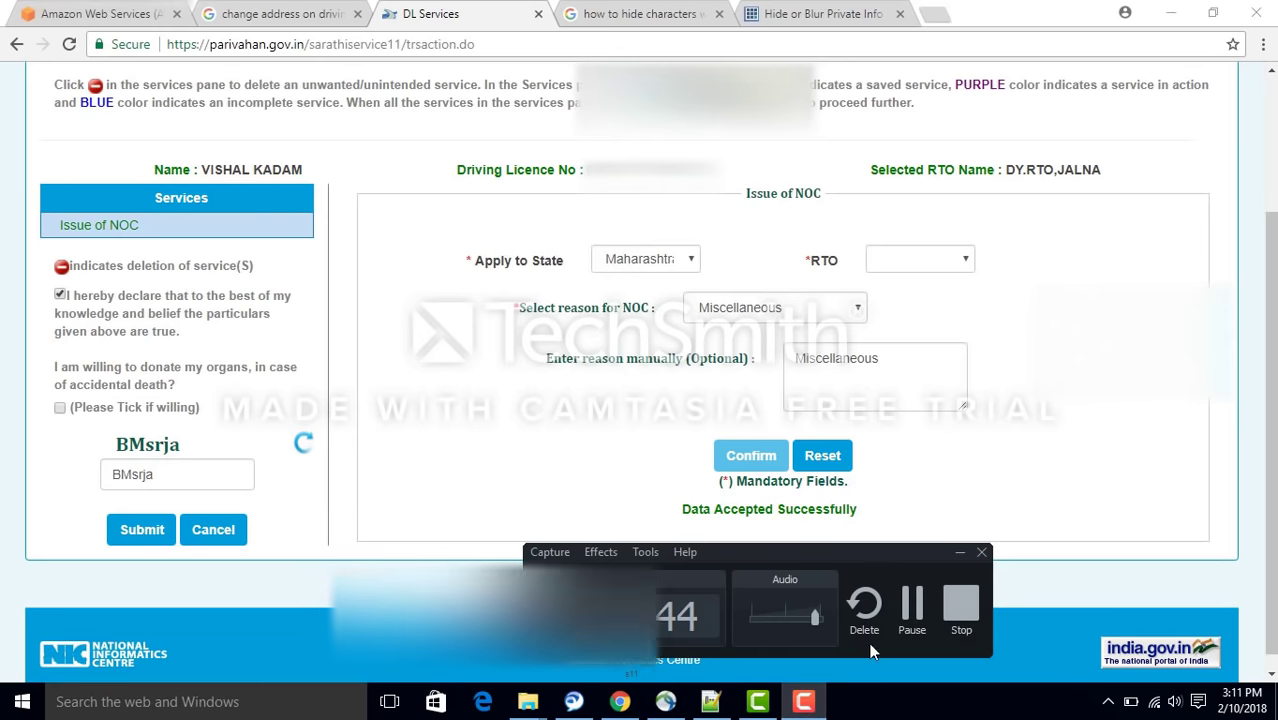
pyautogui.click(907, 604)
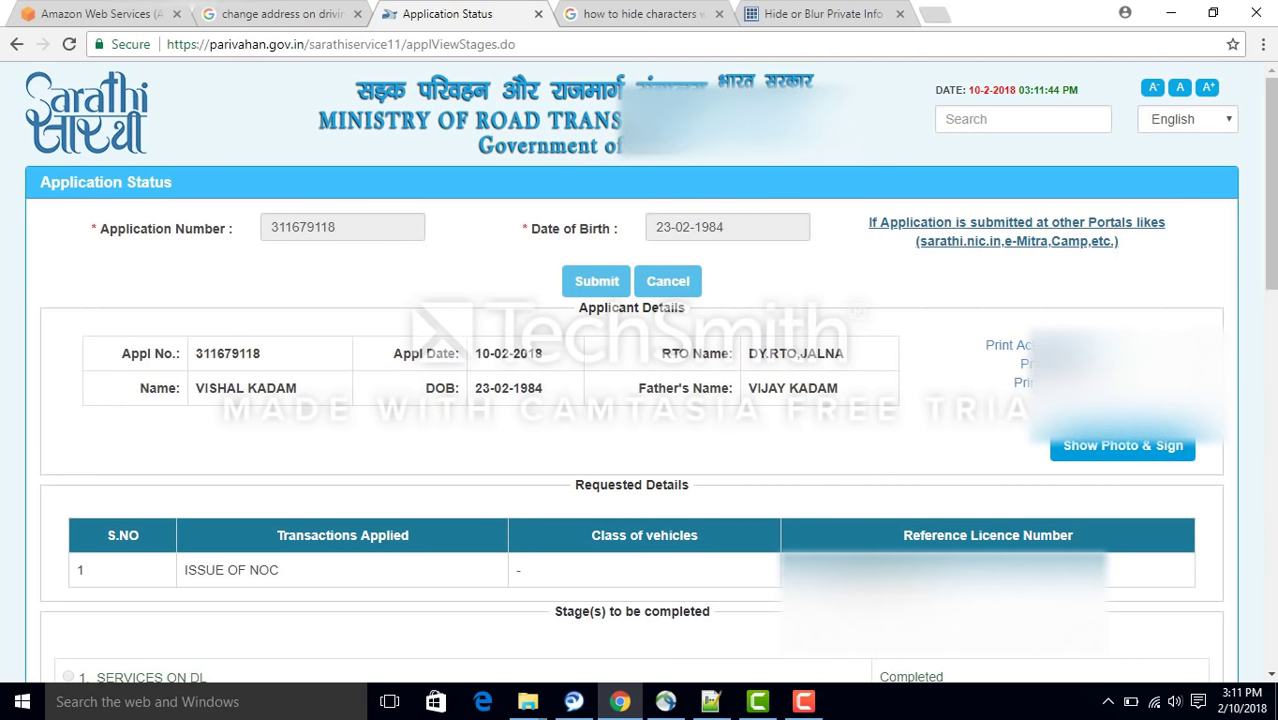
# Proceed with the Upload Documents stage of the application and accept the applicant info to reach the required documents
pyautogui.scroll(-3, 320, 377)
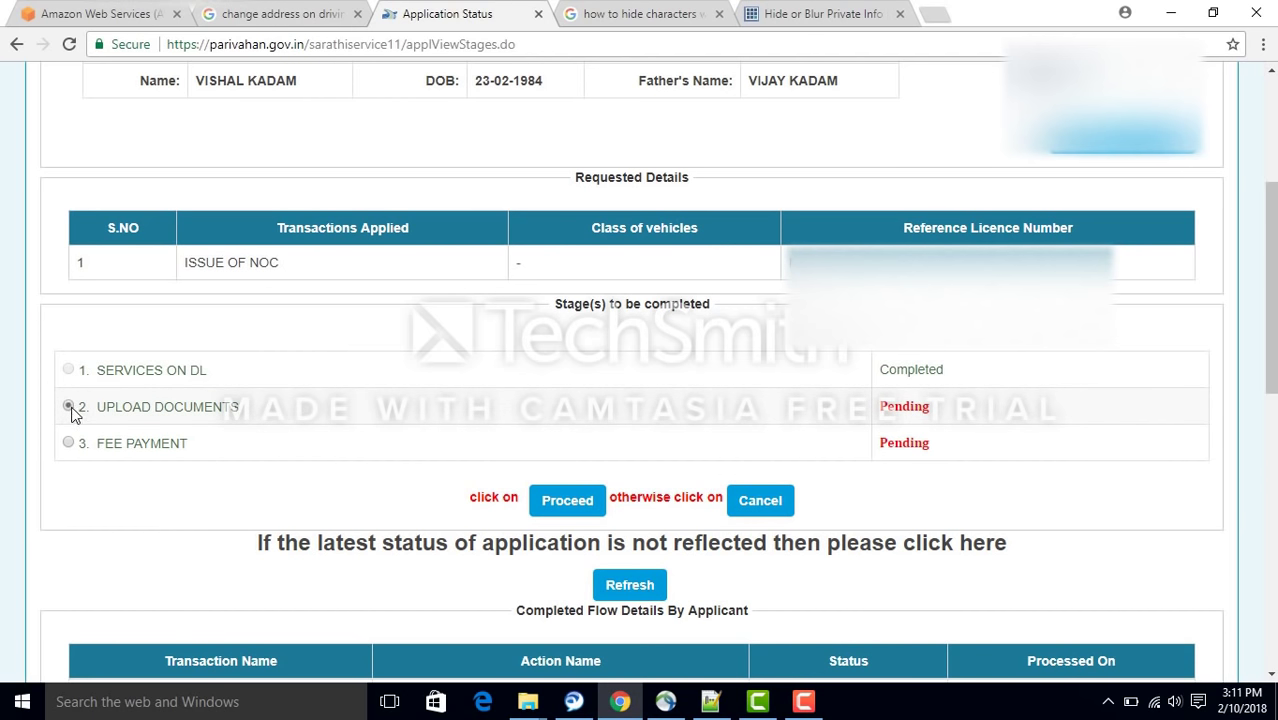
pyautogui.click(583, 513)
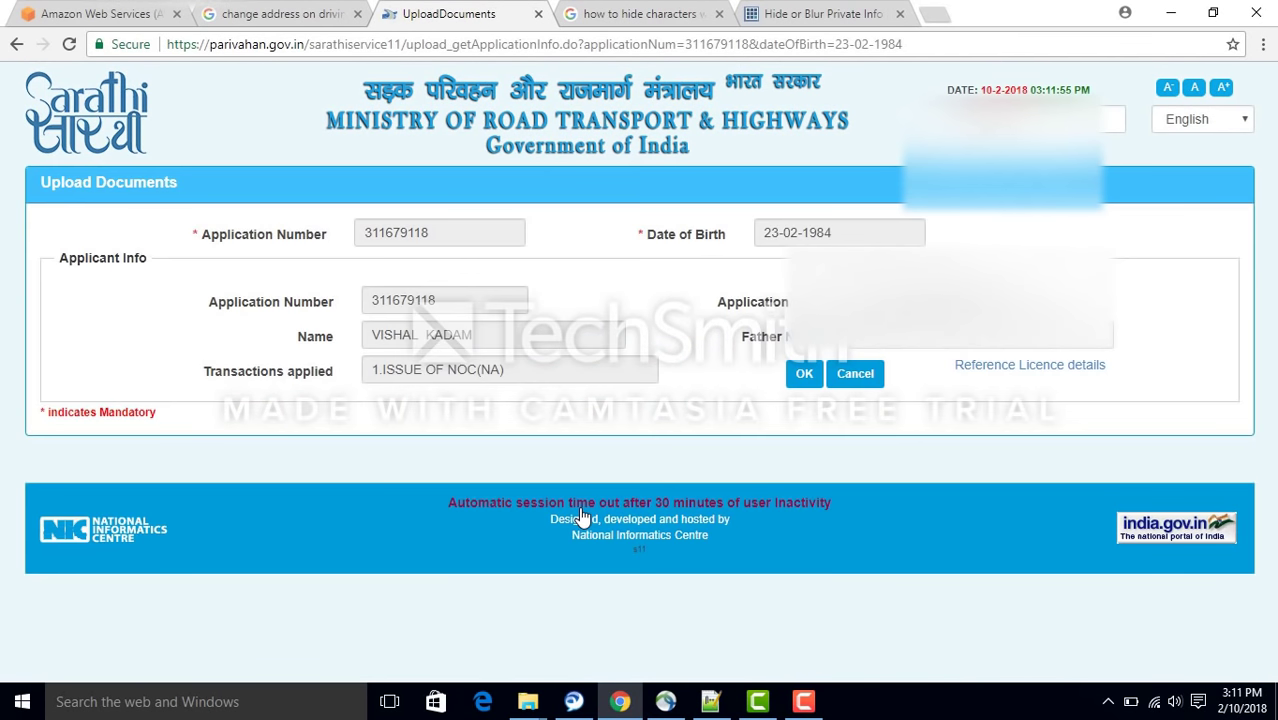
pyautogui.click(804, 373)
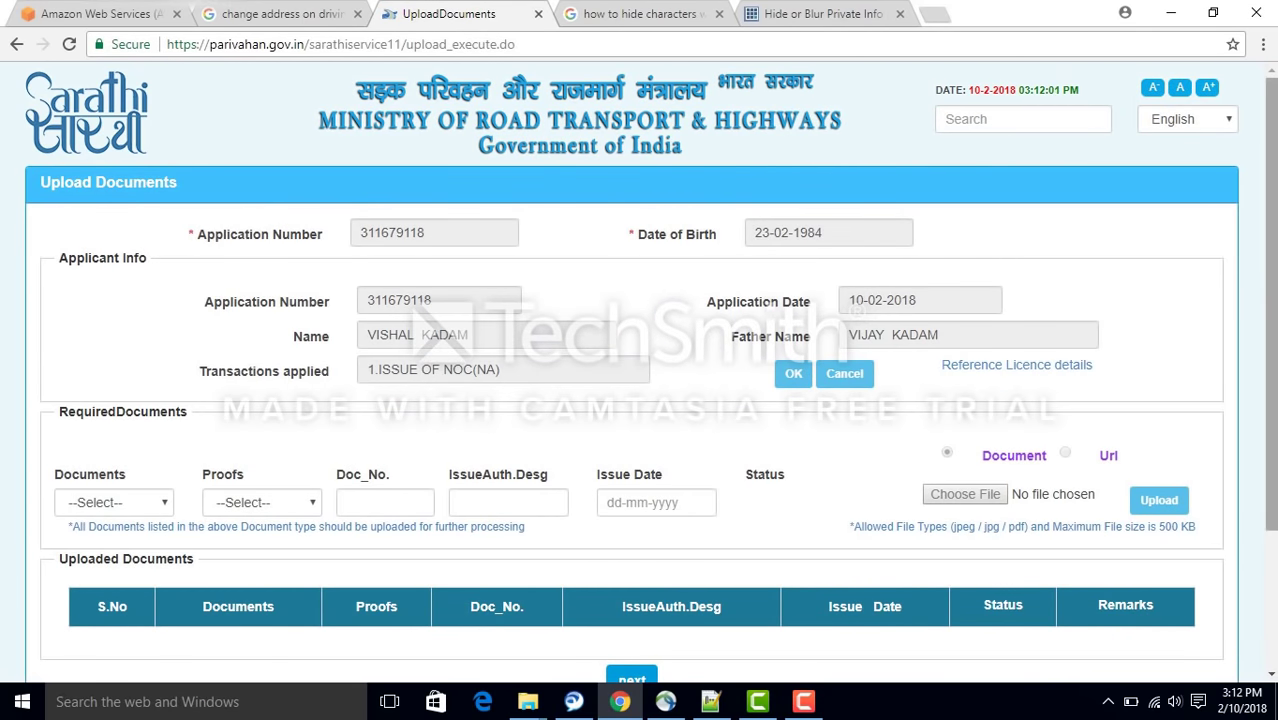
# Set the required document to Driving Licence with Driving License as its proof
pyautogui.scroll(-3, 256, 415)
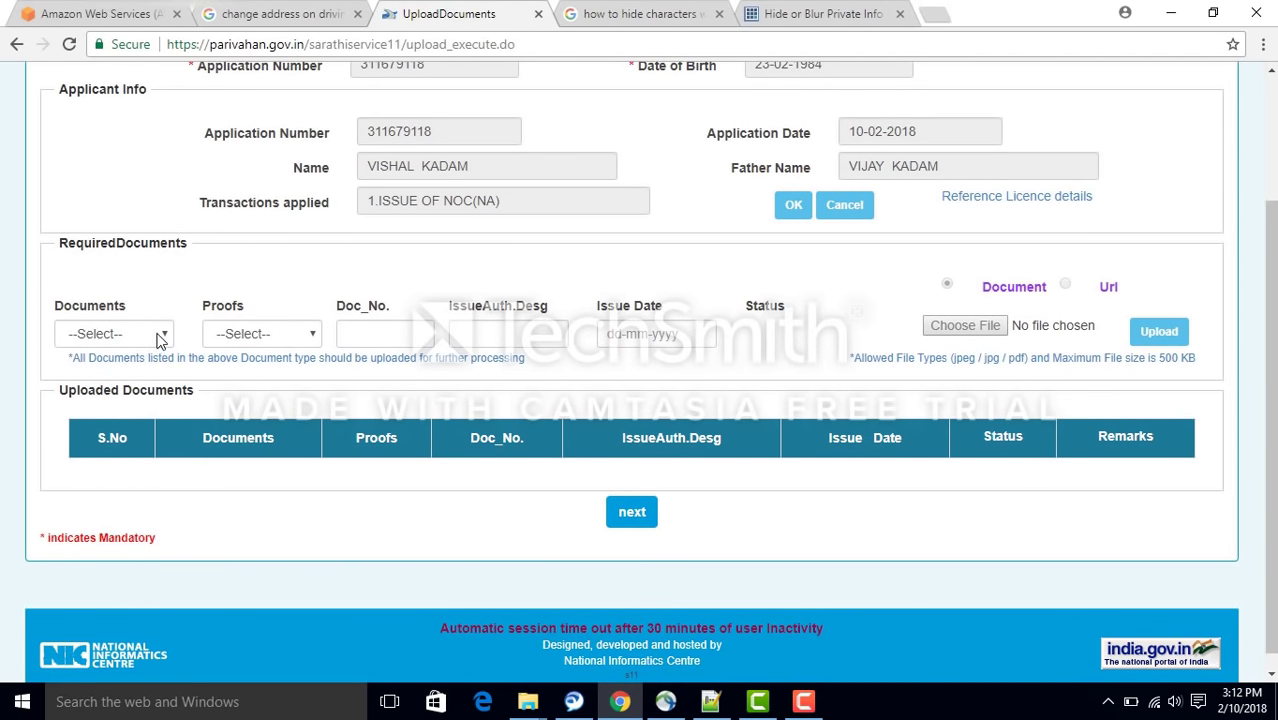
pyautogui.click(160, 334)
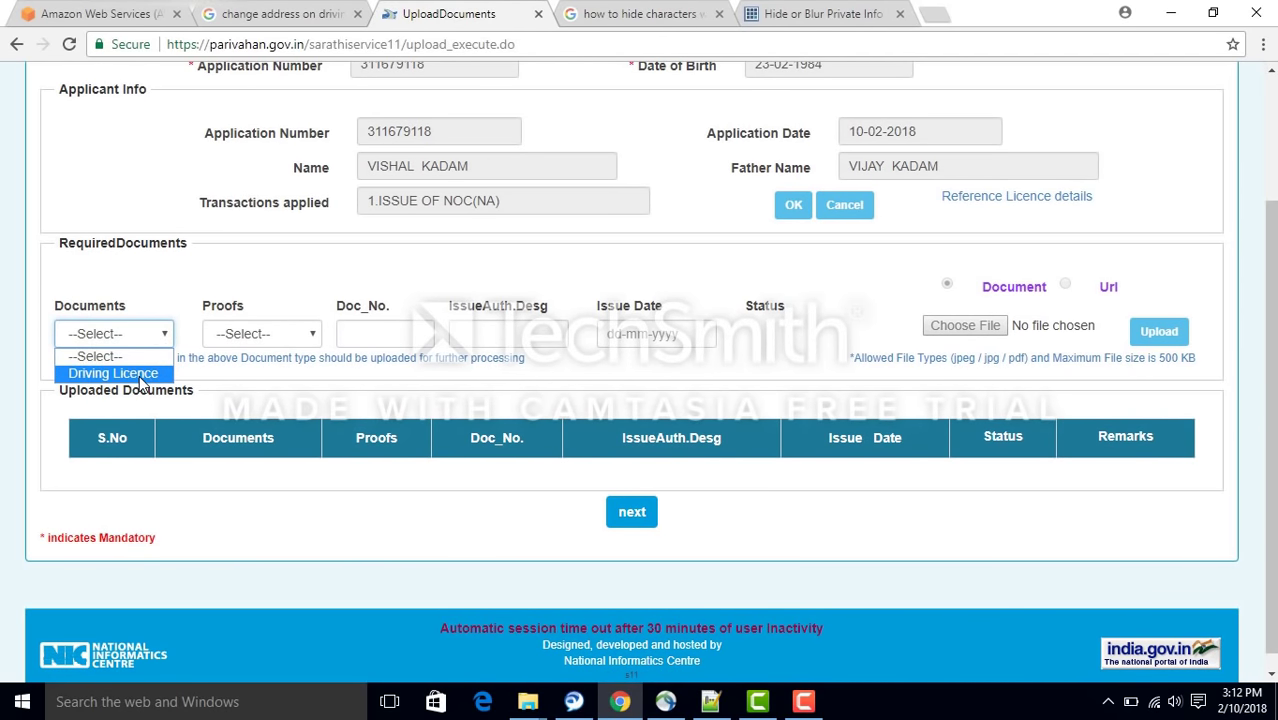
pyautogui.click(141, 376)
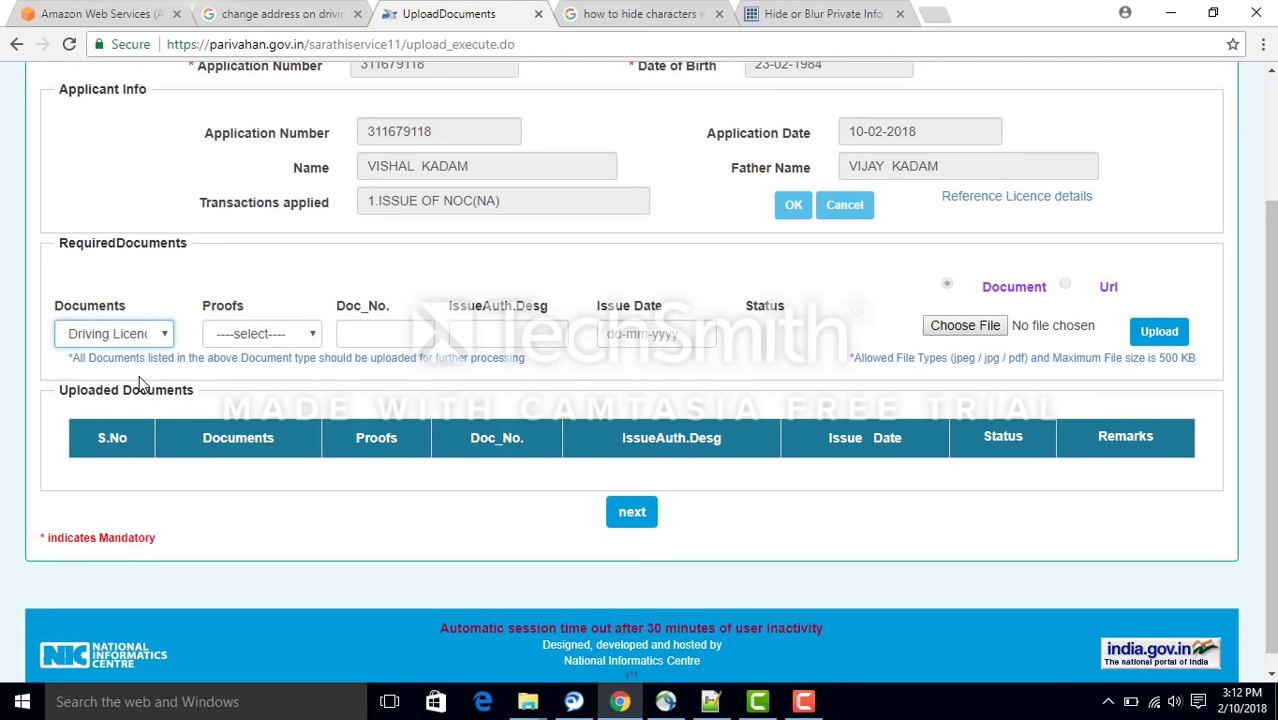
pyautogui.click(276, 336)
pyautogui.click(281, 377)
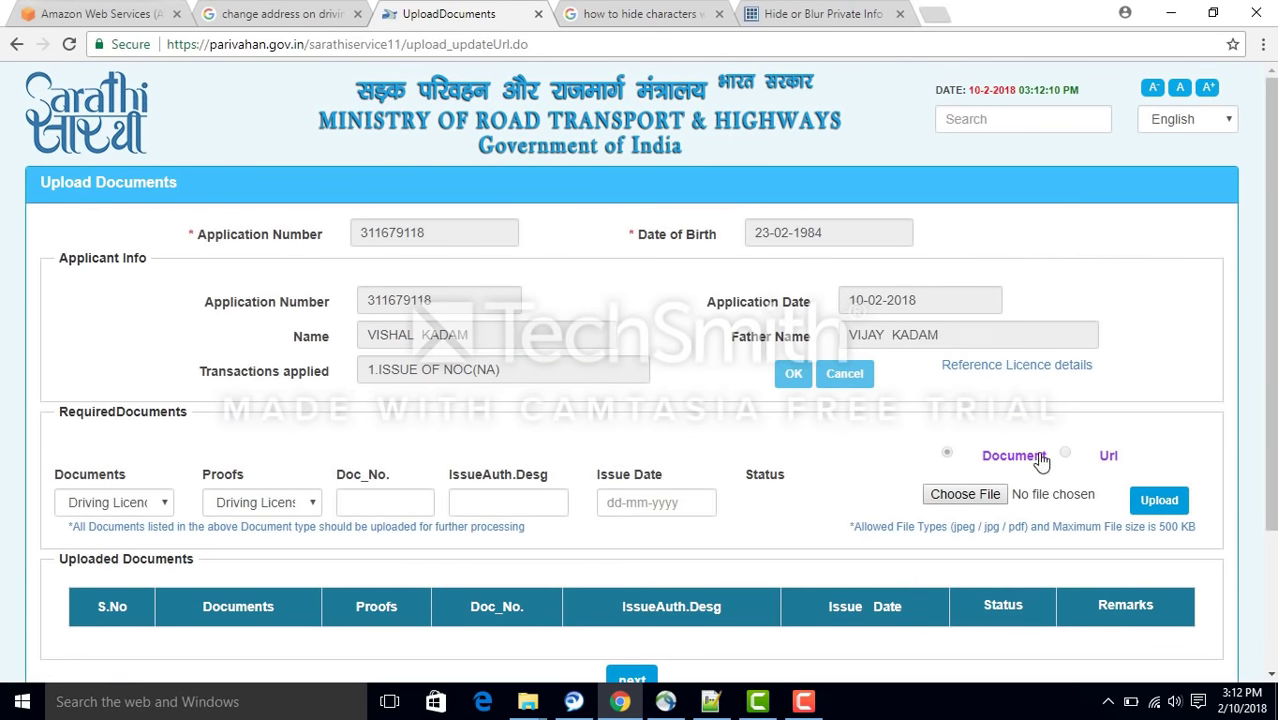
# Attach reciept.pdf from the CHANGE_ADD folder as the driving licence document and upload it
pyautogui.click(980, 500)
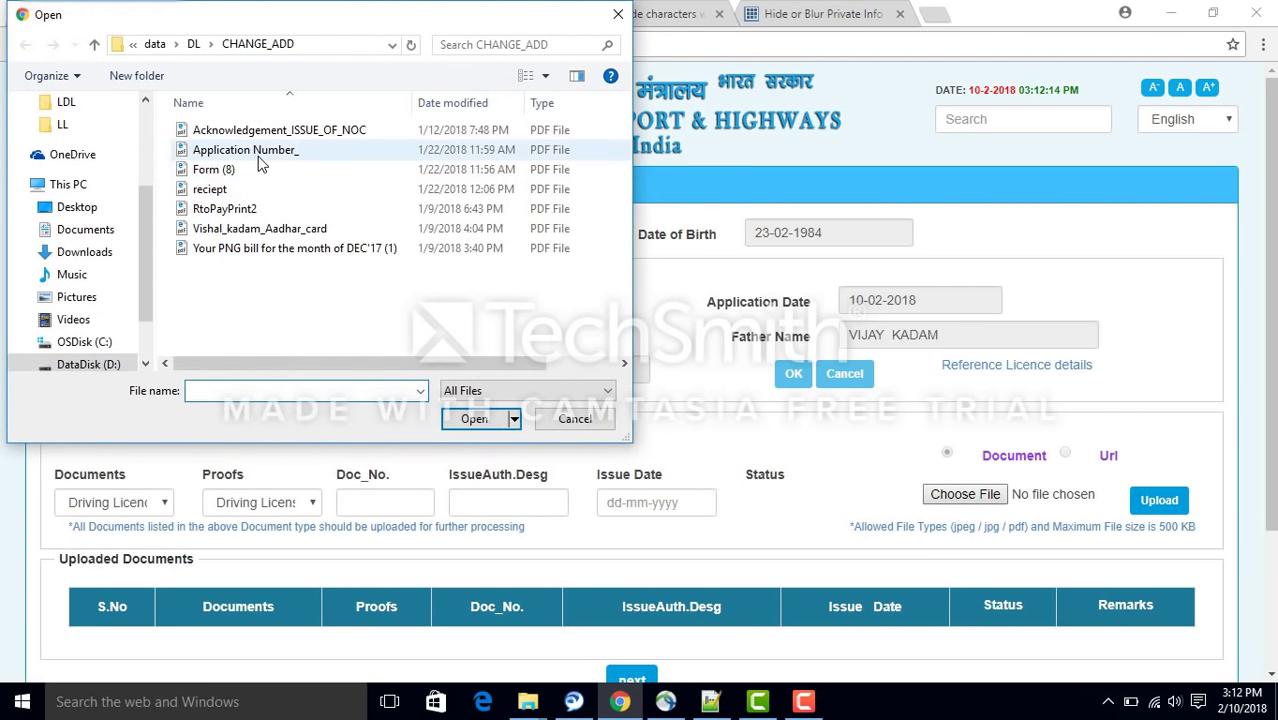
pyautogui.click(212, 190)
pyautogui.click(485, 419)
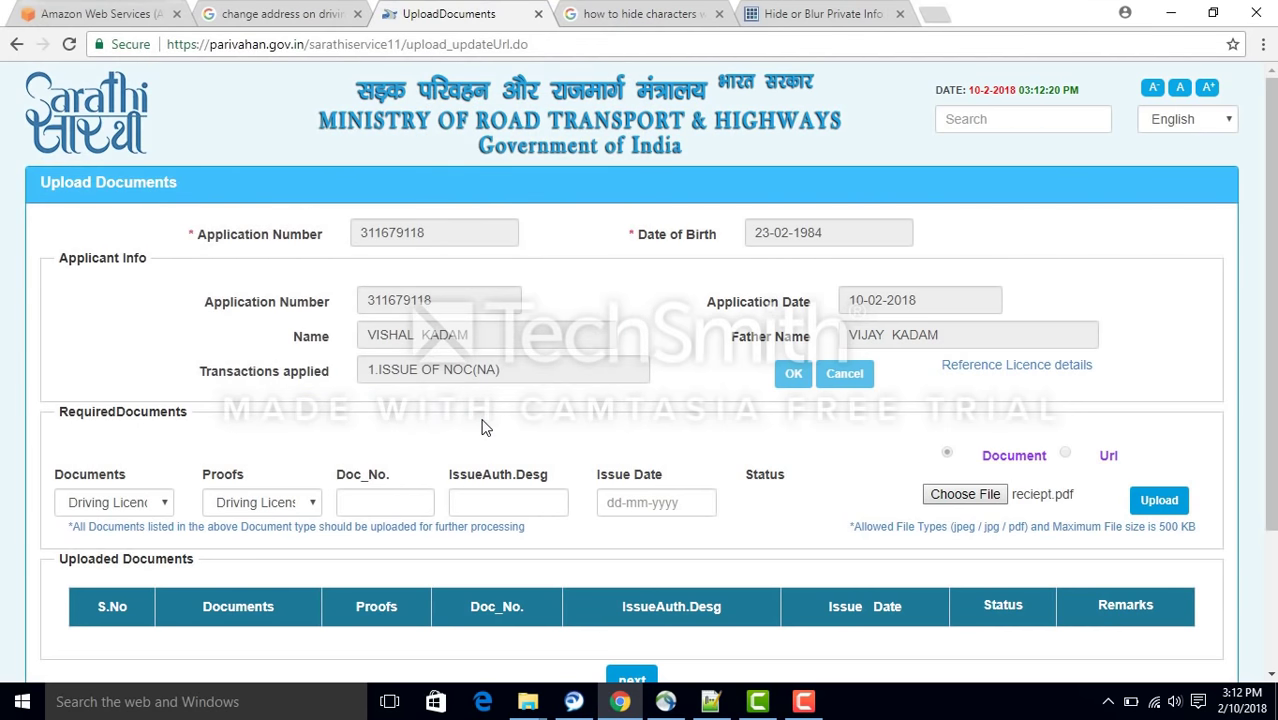
pyautogui.moveTo(1271, 275); pyautogui.dragTo(1271, 390)
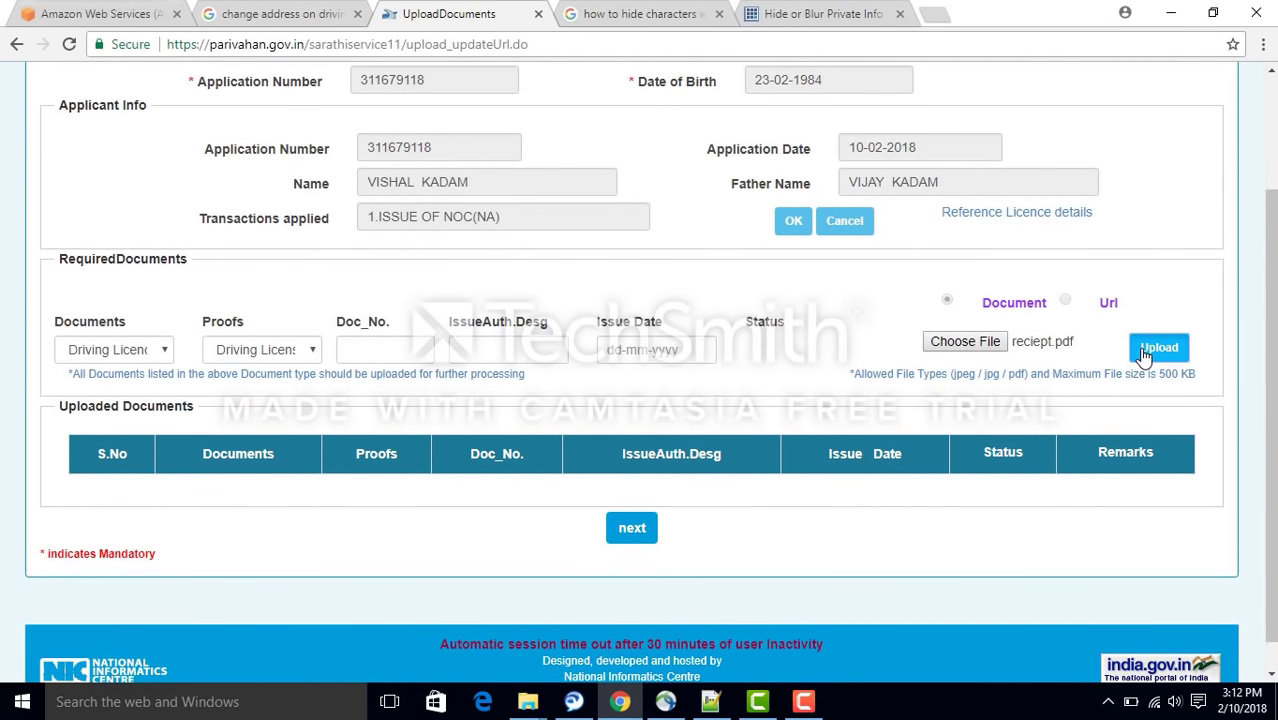
pyautogui.click(1145, 354)
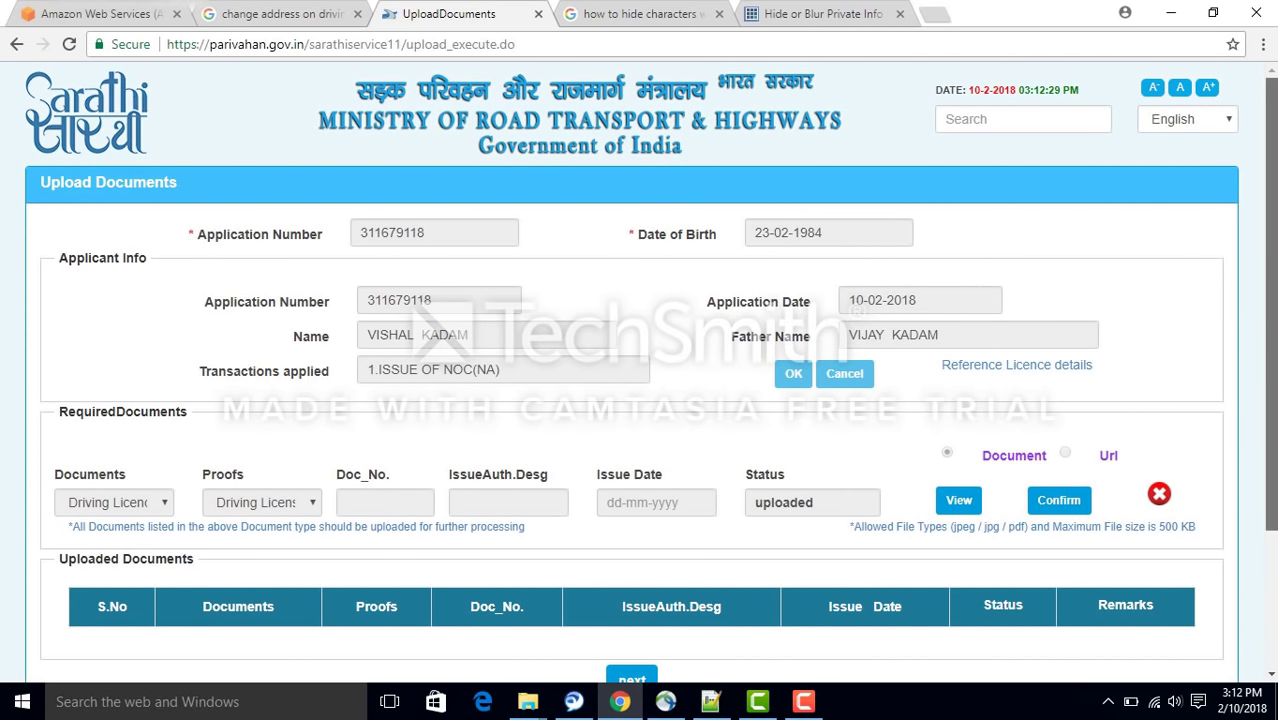
# Confirm the uploaded driving licence document and continue to the application status
pyautogui.moveTo(1271, 308); pyautogui.dragTo(1271, 412)
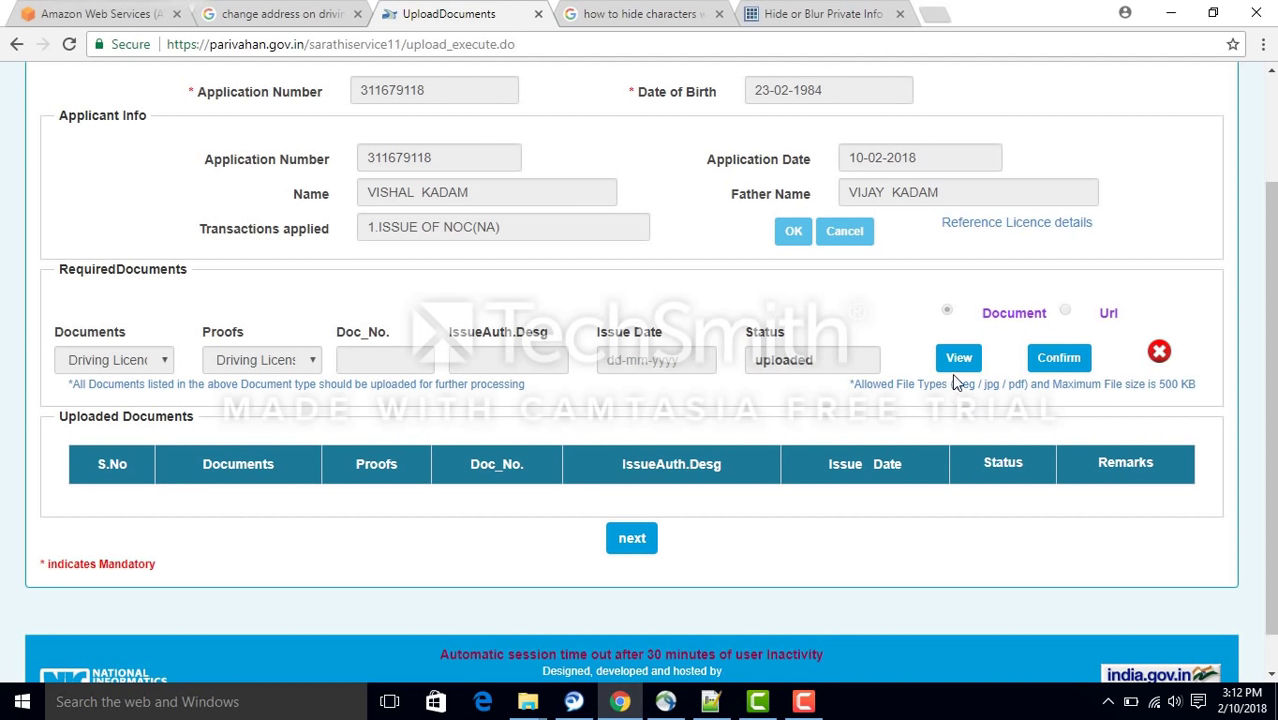
pyautogui.moveTo(954, 391); pyautogui.dragTo(1028, 390)
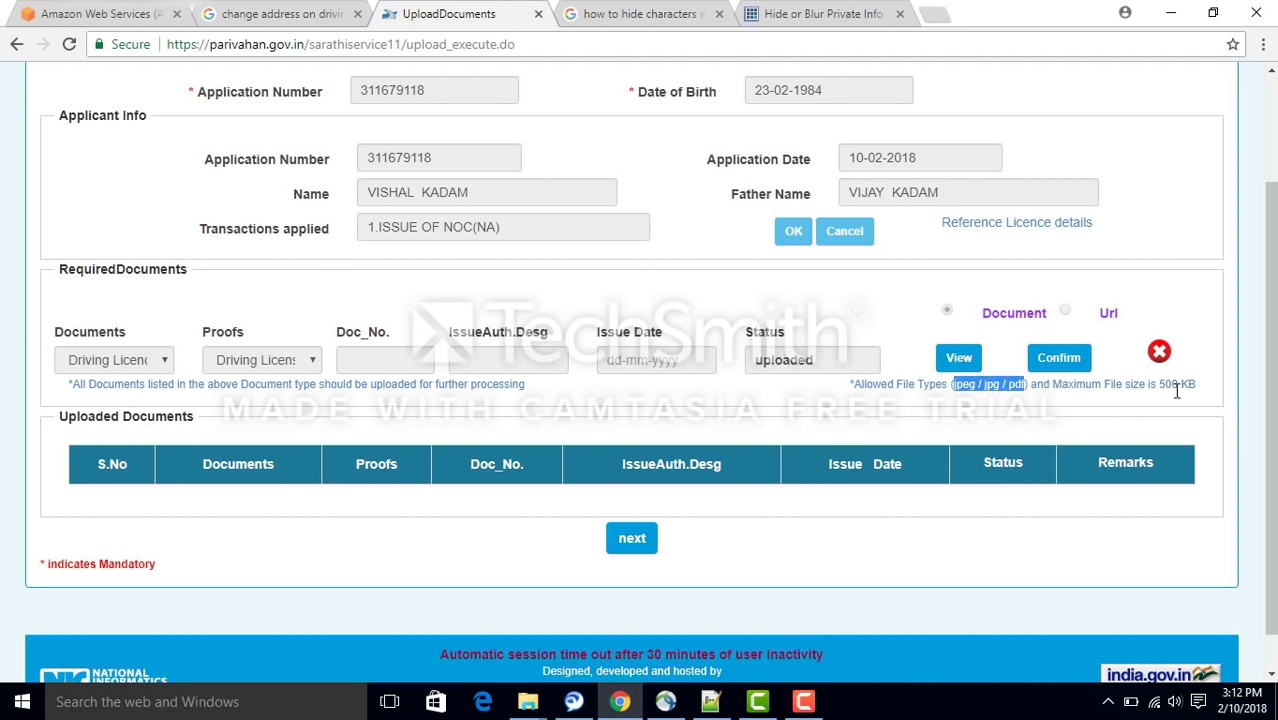
pyautogui.click(1060, 360)
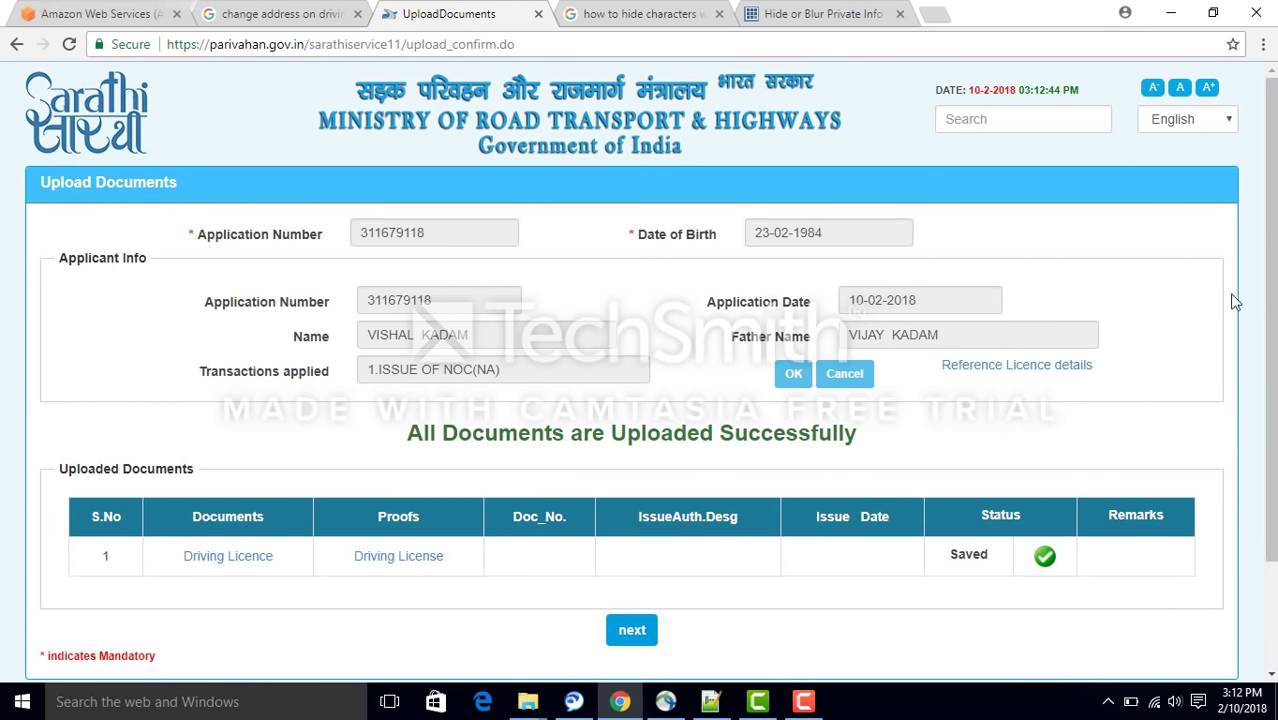
pyautogui.scroll(-2, 640, 370)
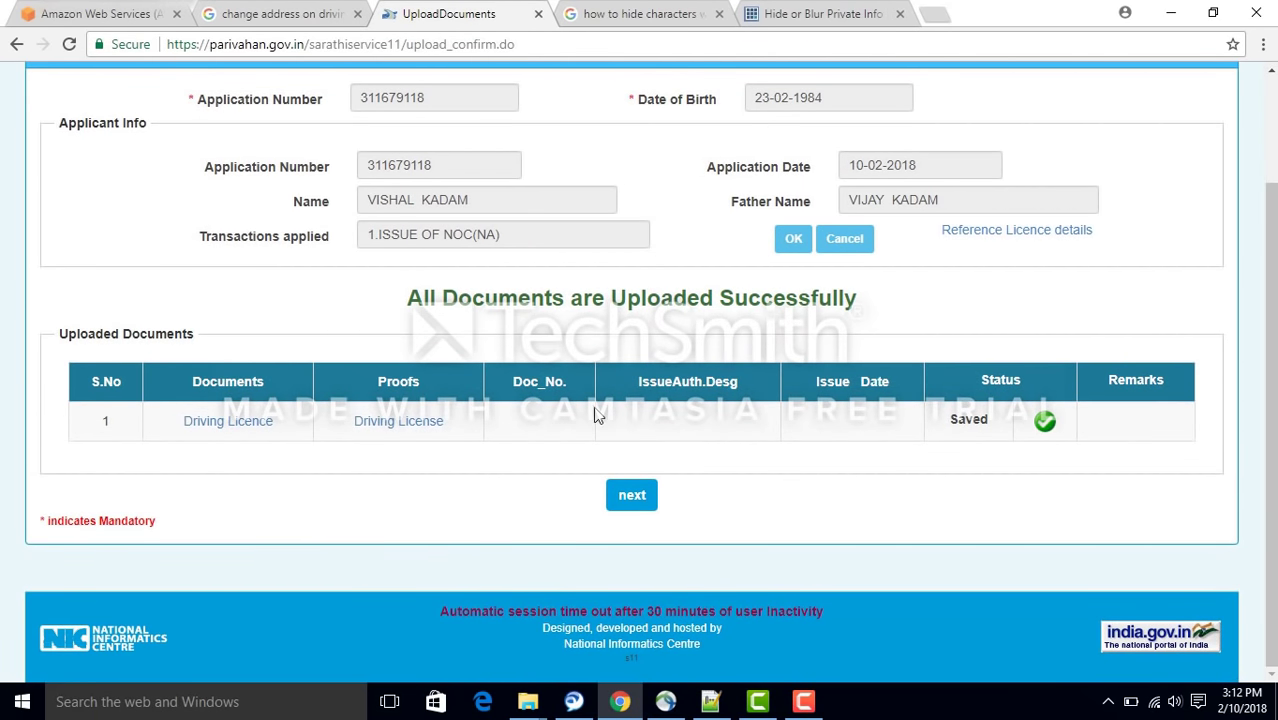
pyautogui.click(634, 507)
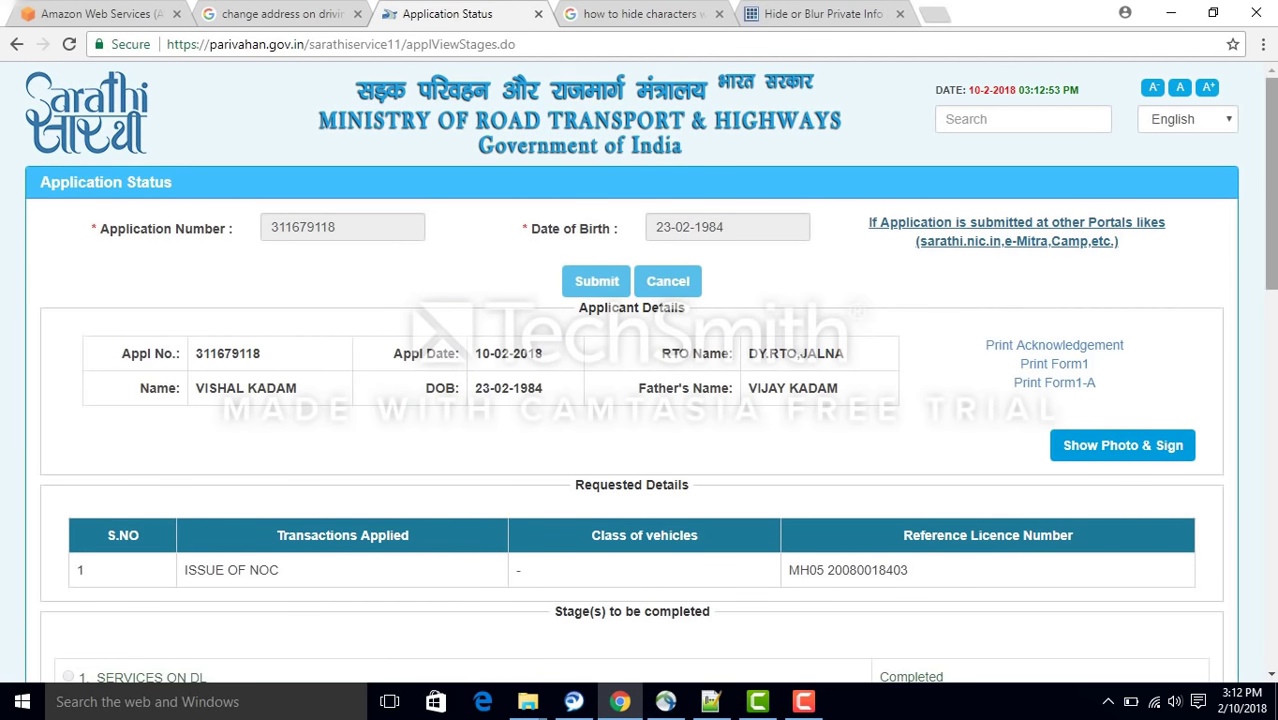
# Try to proceed from the application's stage list without choosing a stage, and return to the applicant details
pyautogui.moveTo(1268, 230); pyautogui.dragTo(1265, 396)
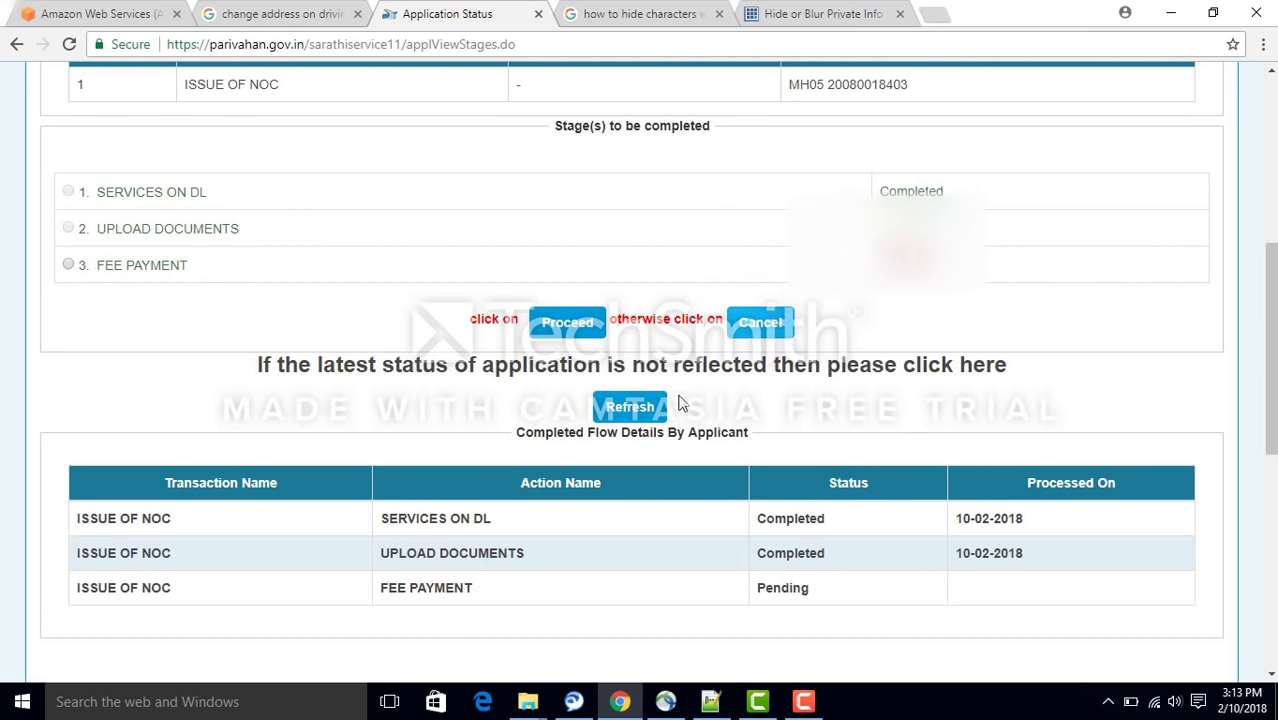
pyautogui.click(587, 327)
pyautogui.click(785, 149)
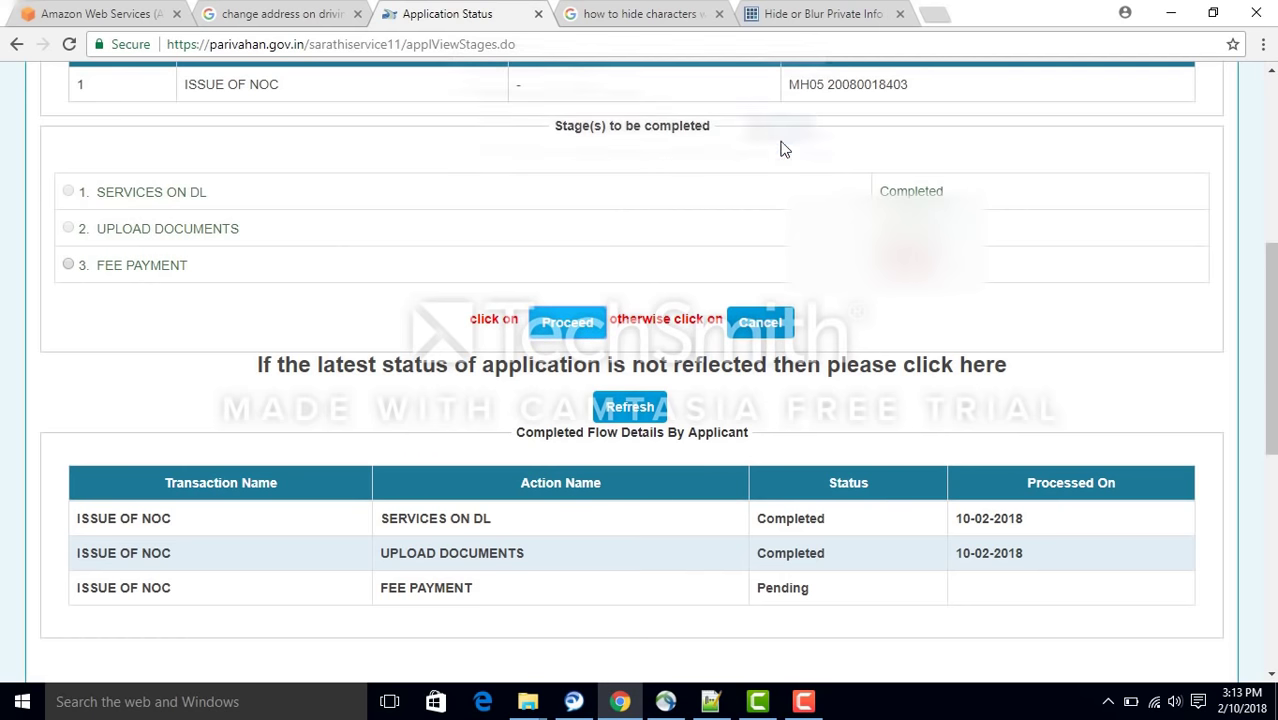
pyautogui.moveTo(1270, 290); pyautogui.dragTo(1270, 144)
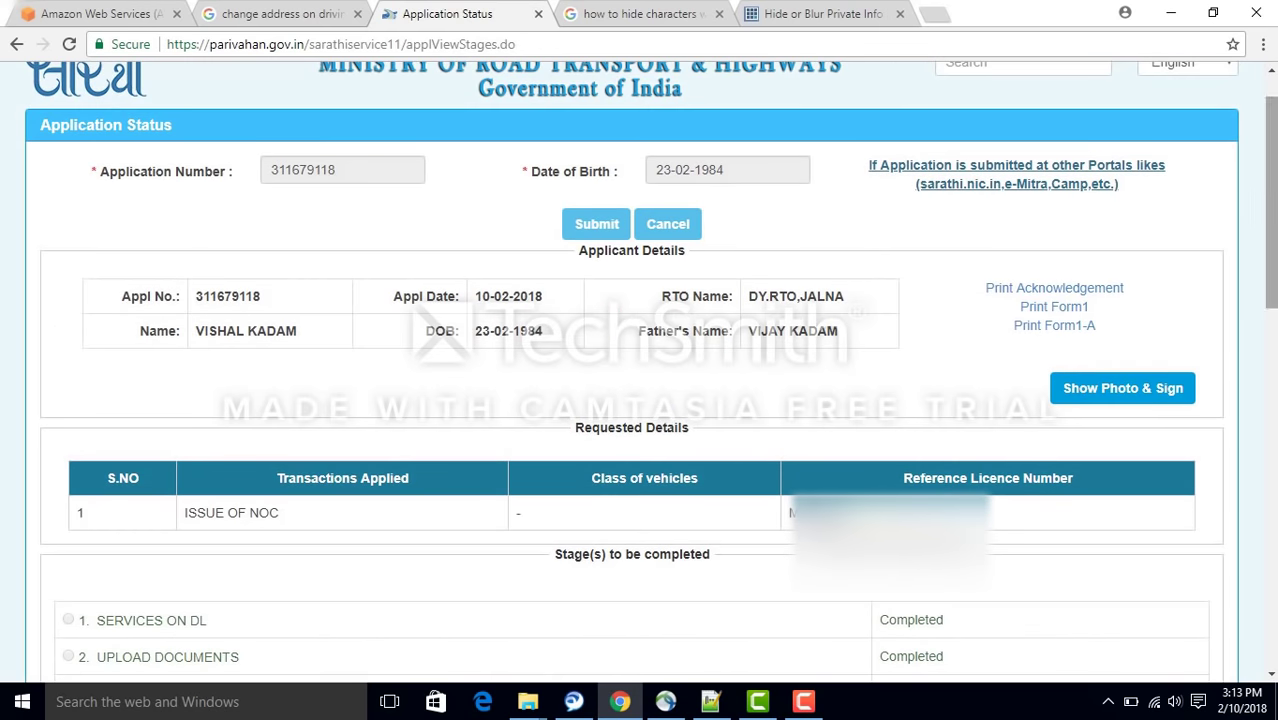